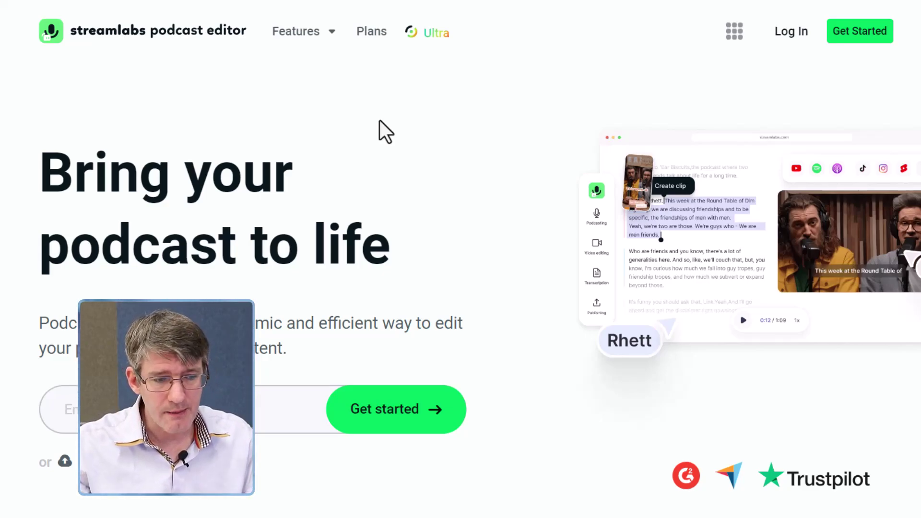
Choose Log In at the top right of the Streamlabs Podcast Editor homepage
left_click(789, 30)
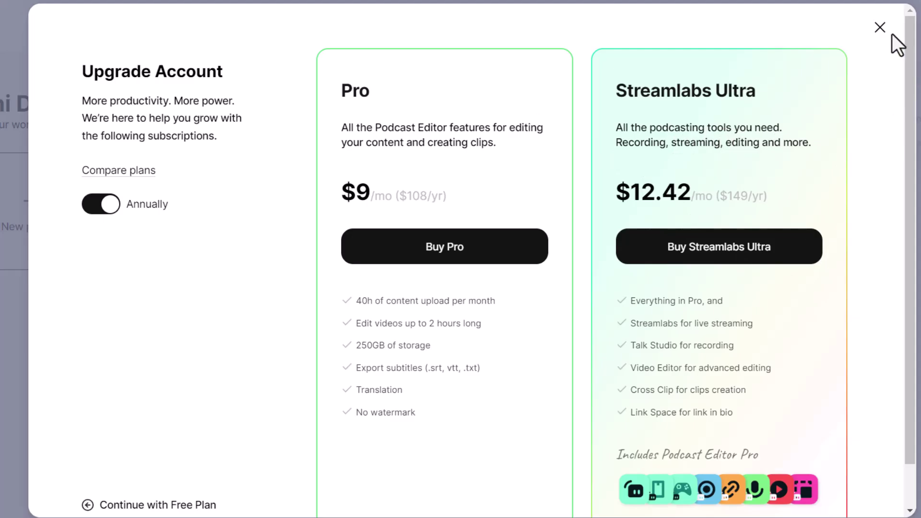
Dismiss the Upgrade Account plans dialog to reach the project workspace
left_click(880, 28)
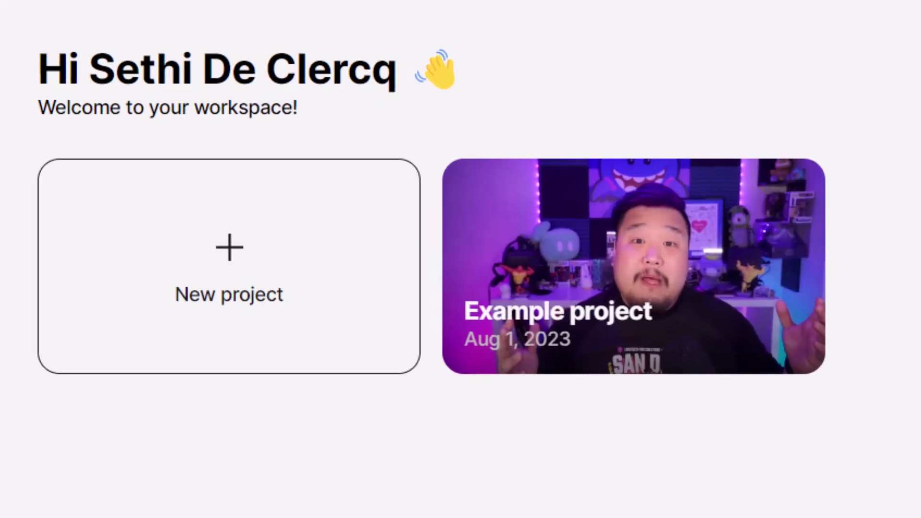
Create a new project, keep English as the spoken language, and confirm
left_click(243, 282)
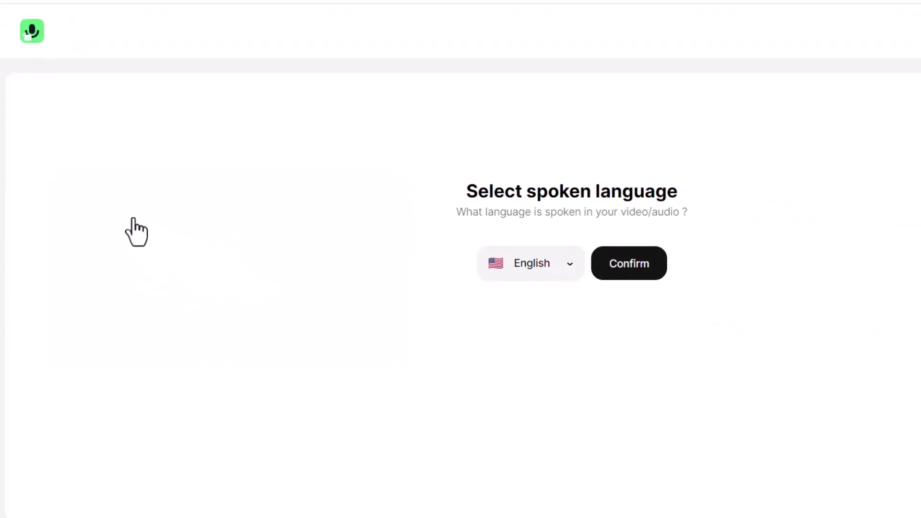
left_click(553, 271)
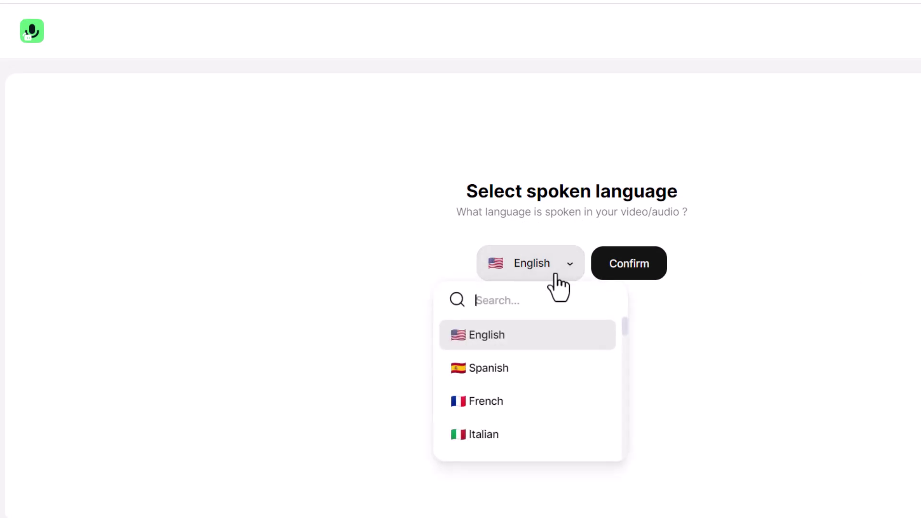
scroll(543, 372, "down", 10)
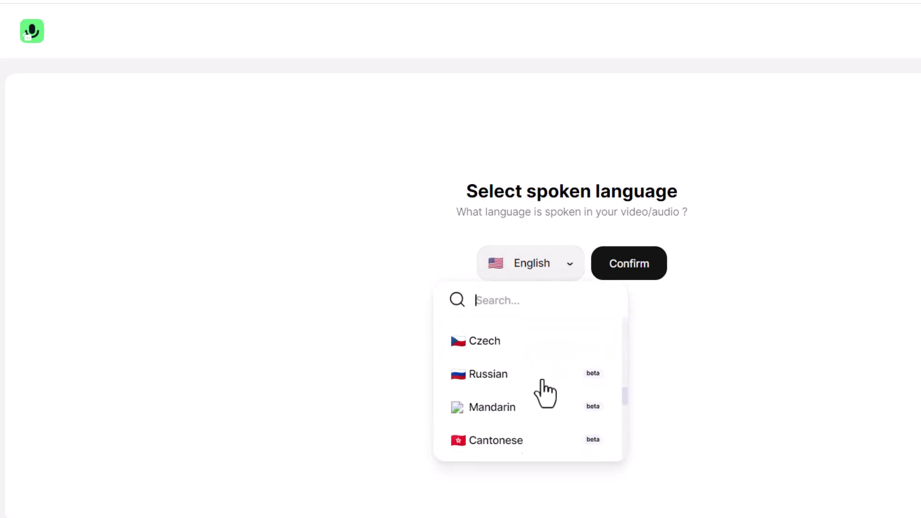
scroll(545, 401, "up", 10)
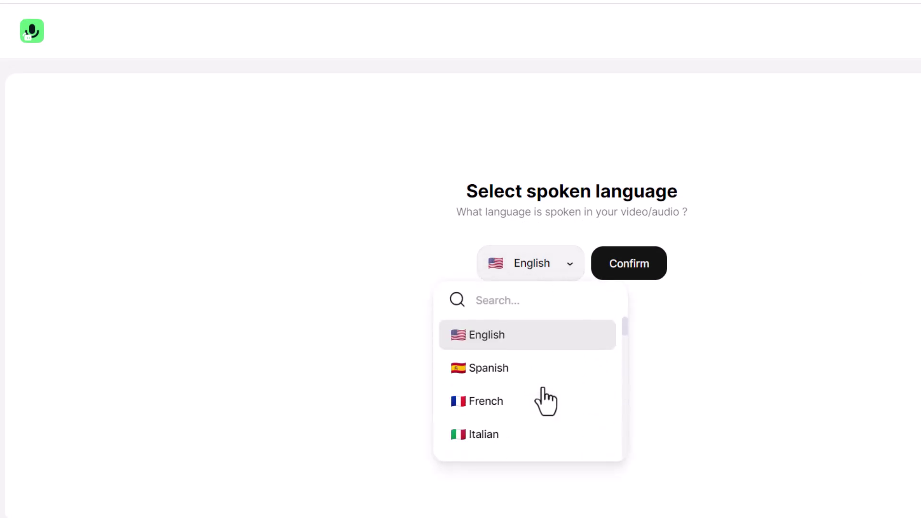
left_click(516, 340)
left_click(645, 276)
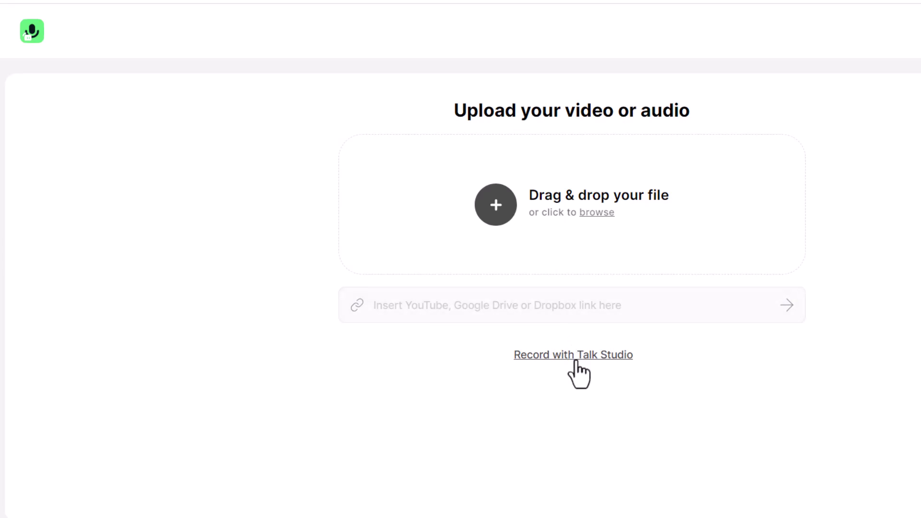
Upload Podcast Upload Footage 01.mp4 from the file browser
left_click(499, 210)
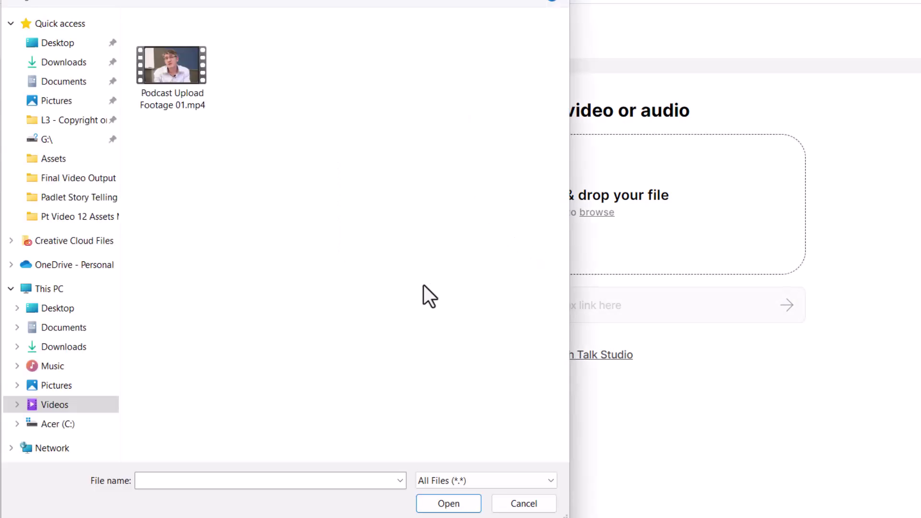
double_click(170, 85)
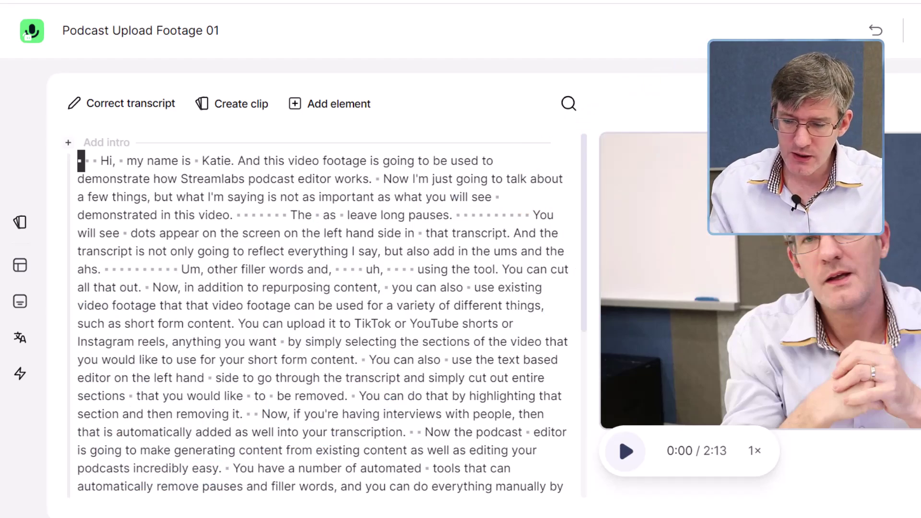
Fix the misheard speaker name in the opening line, then select the pause before the greeting
left_click(626, 463)
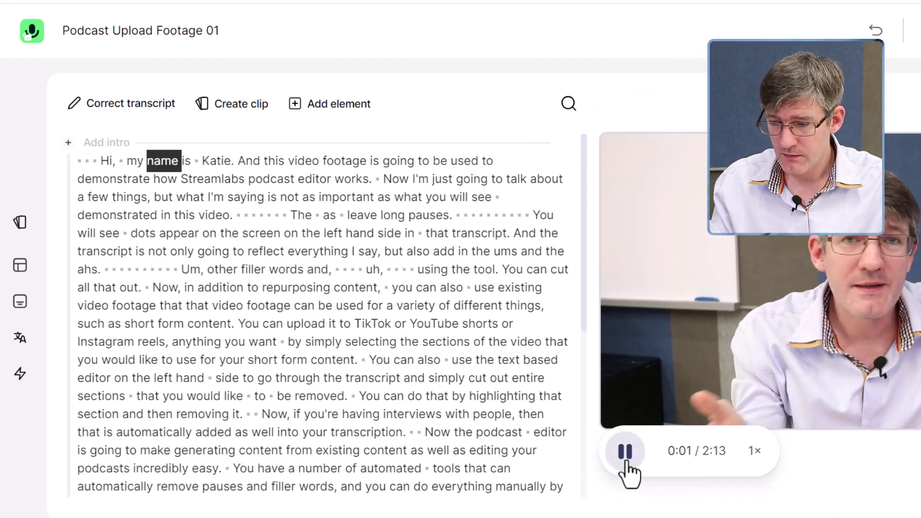
left_click(626, 464)
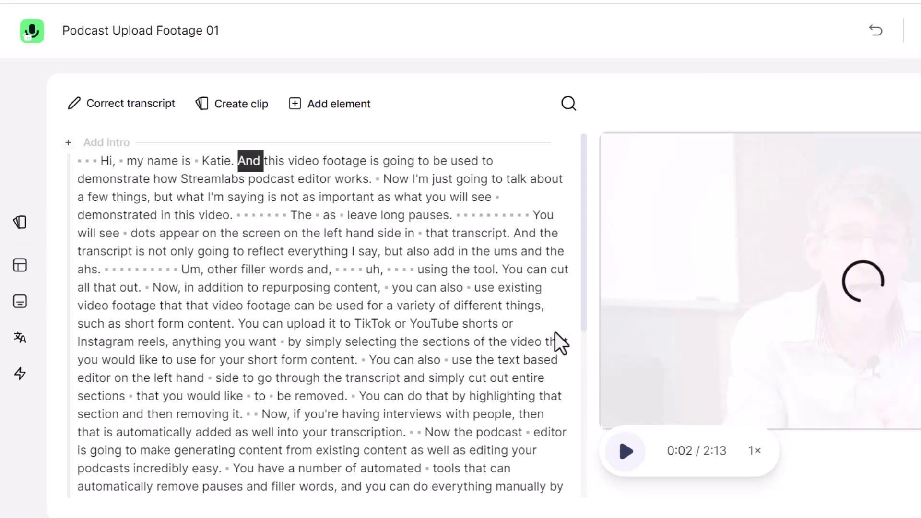
double_click(217, 160)
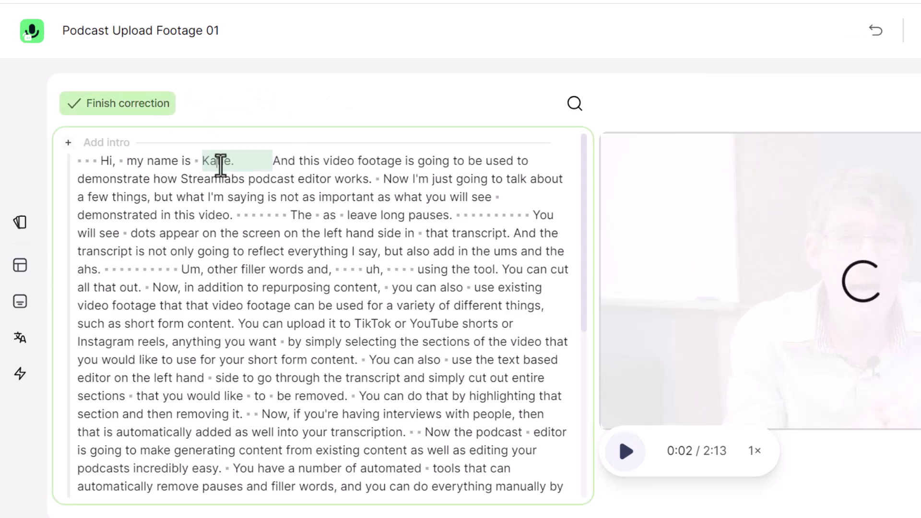
type("i")
key("Tab")
left_click(210, 233)
left_click(215, 160)
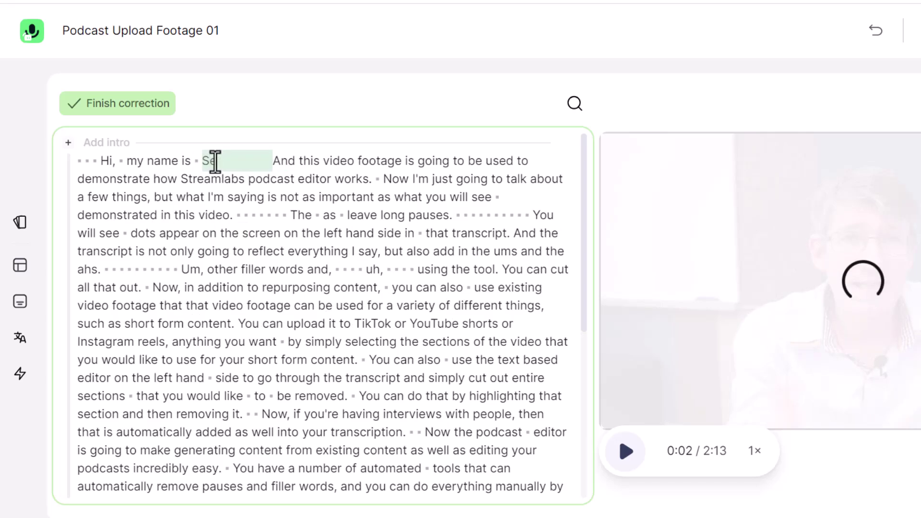
left_click(95, 160)
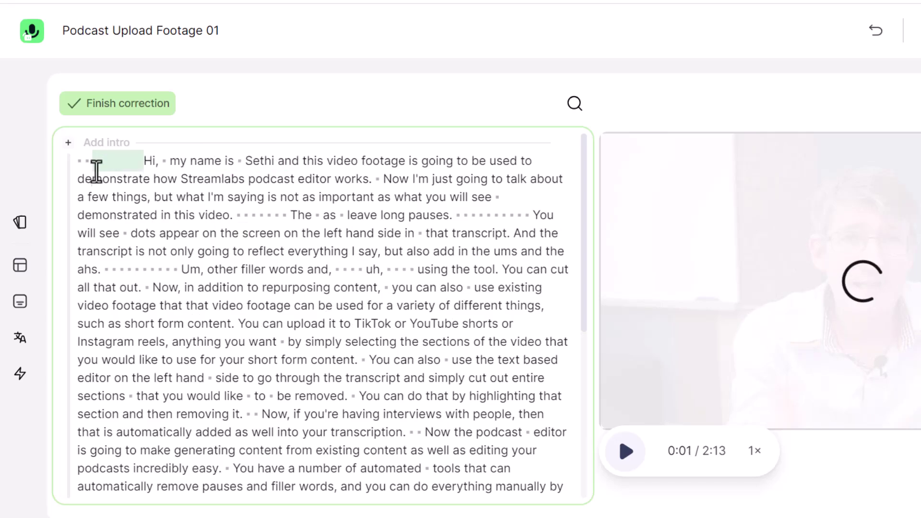
left_click(122, 109)
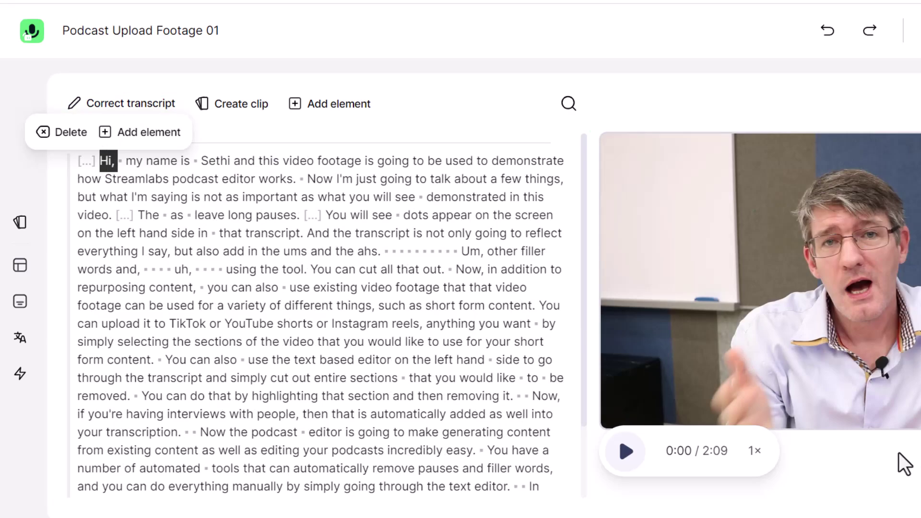
Delete 'in that transcript.' after 'left hand side' and replay to check the cut
left_click(623, 453)
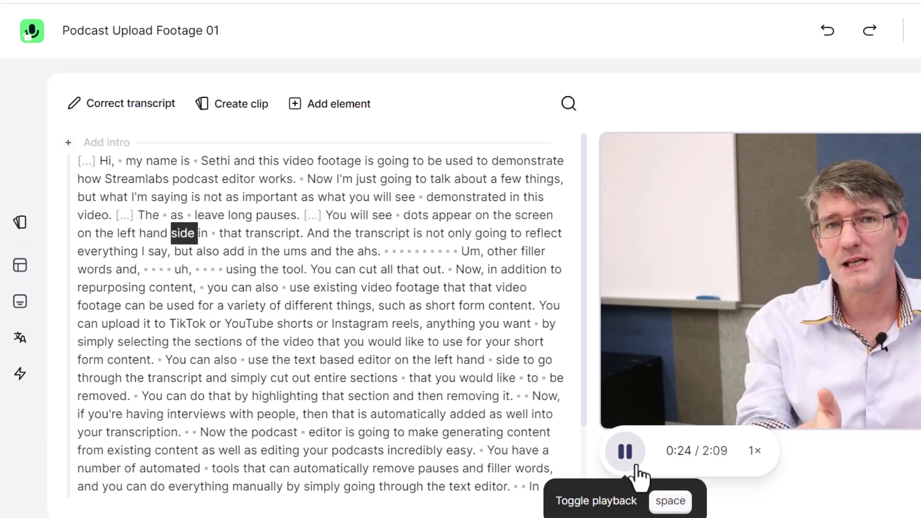
left_click(625, 453)
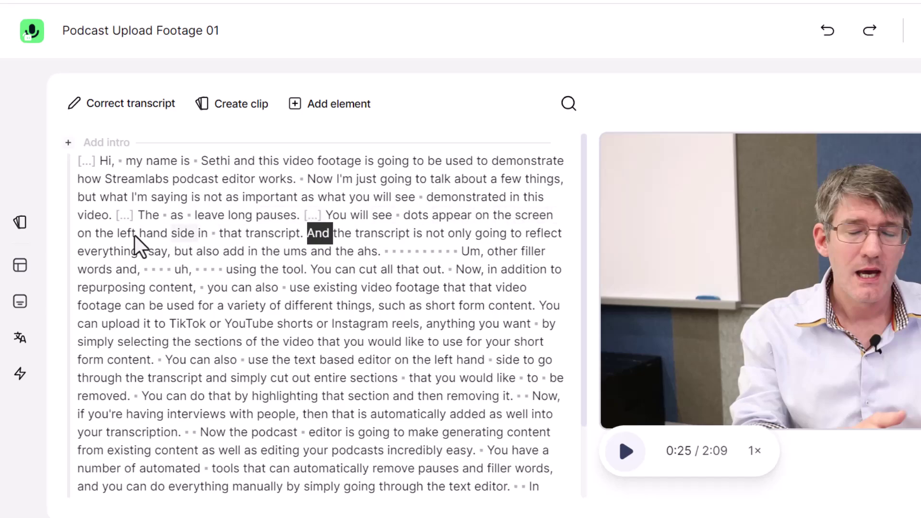
left_click(201, 233)
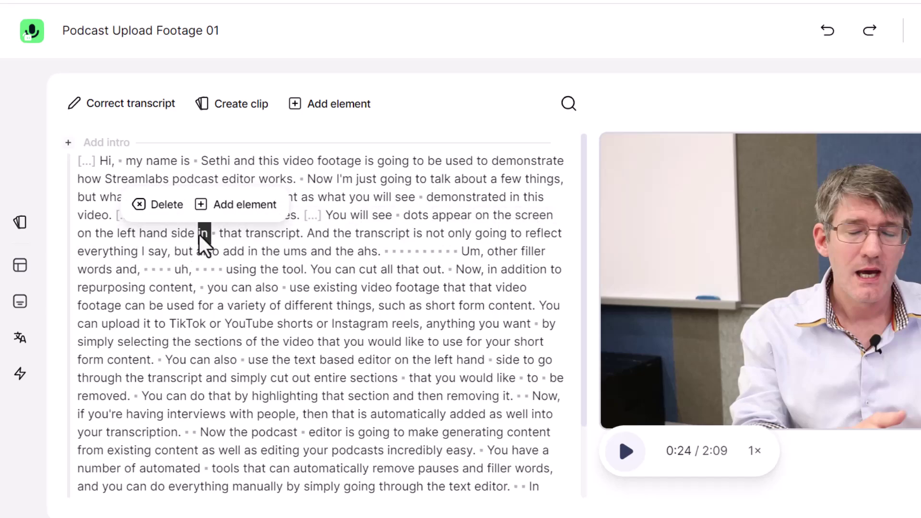
left_click(302, 233, "shift")
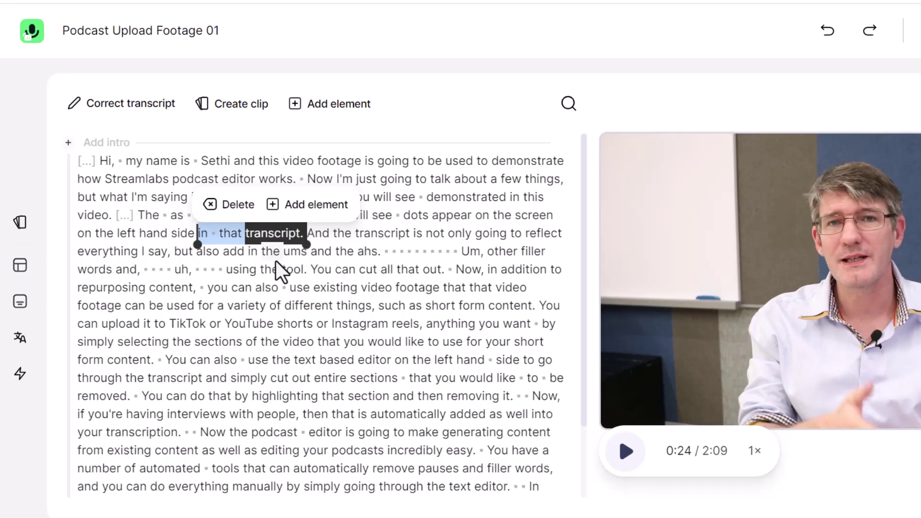
key("Delete")
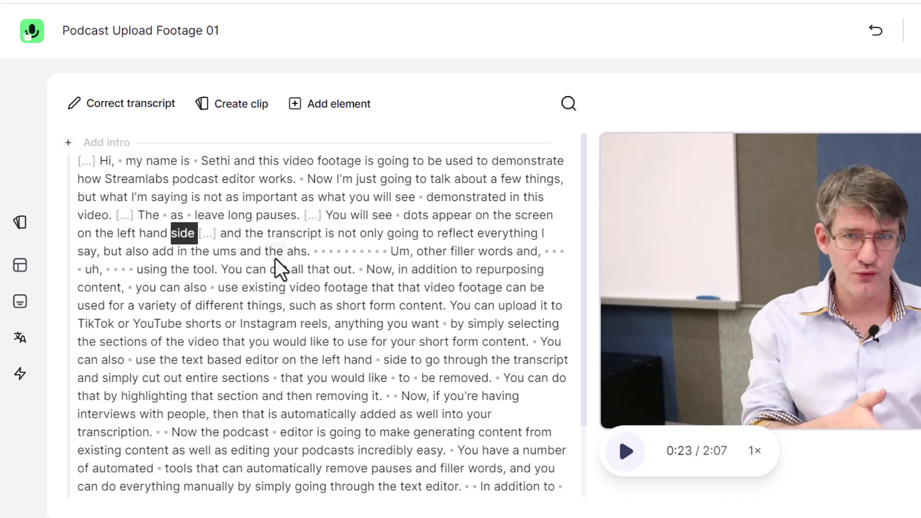
left_click(624, 460)
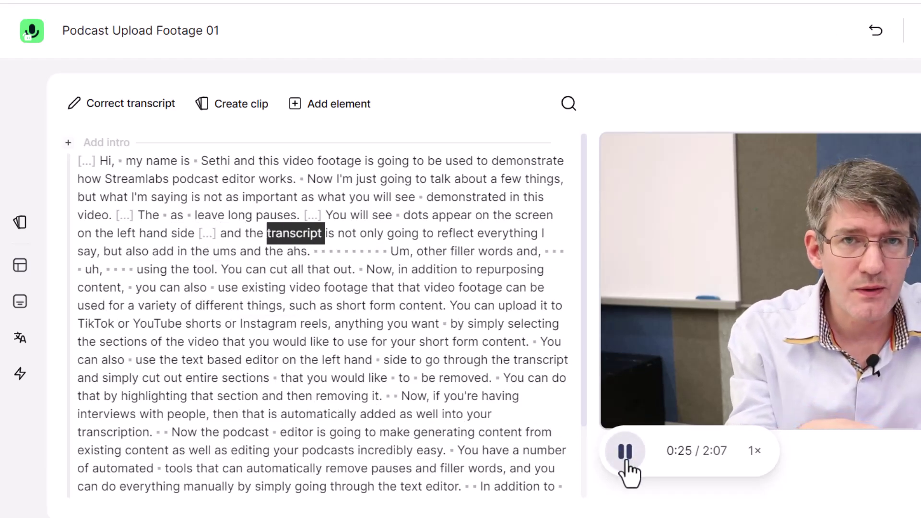
left_click(652, 456)
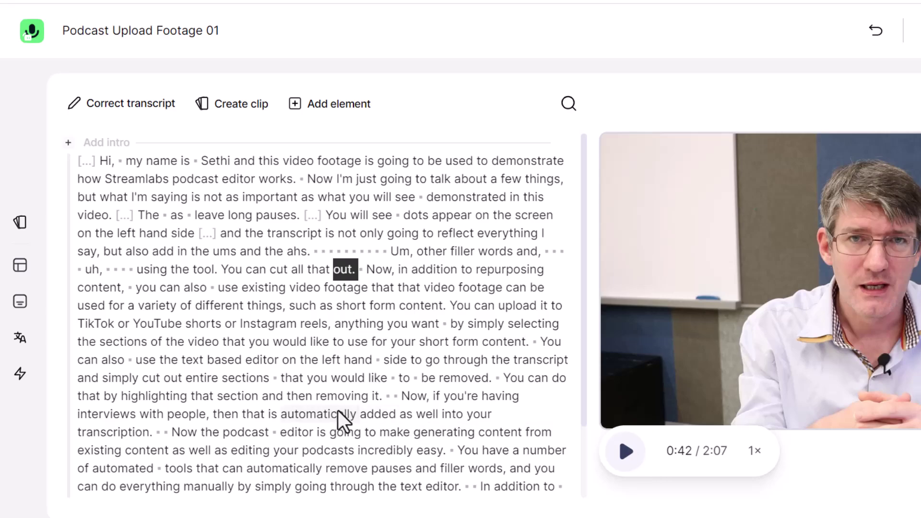
mouse_move(25, 222)
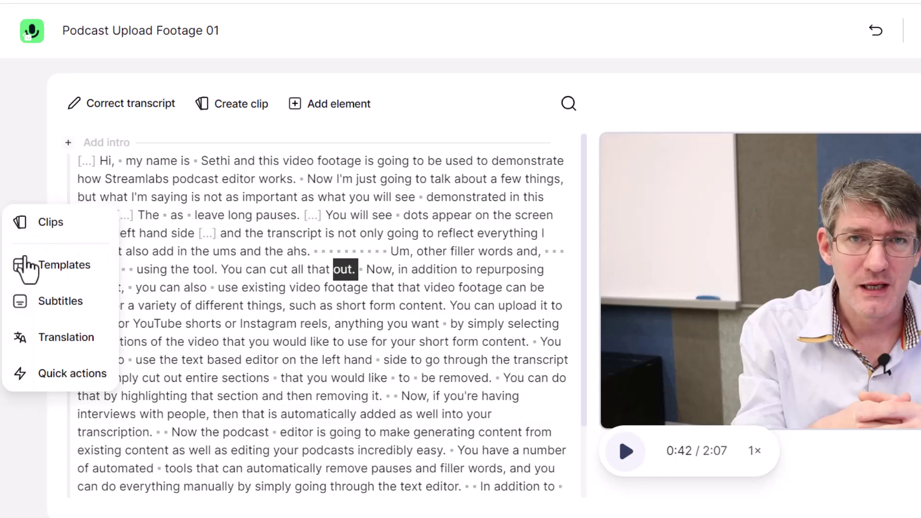
Use Quick actions to remove pauses over 1 second and the filler words um and uh
left_click(37, 377)
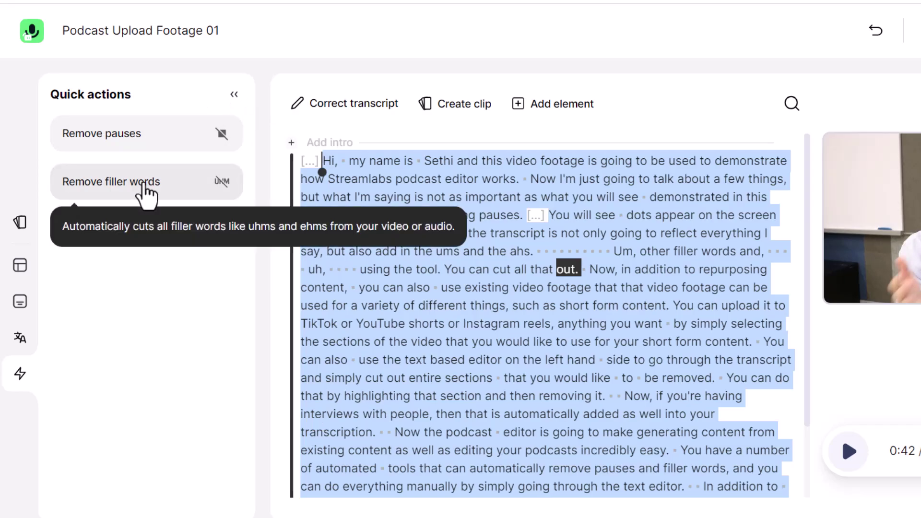
left_click(149, 151)
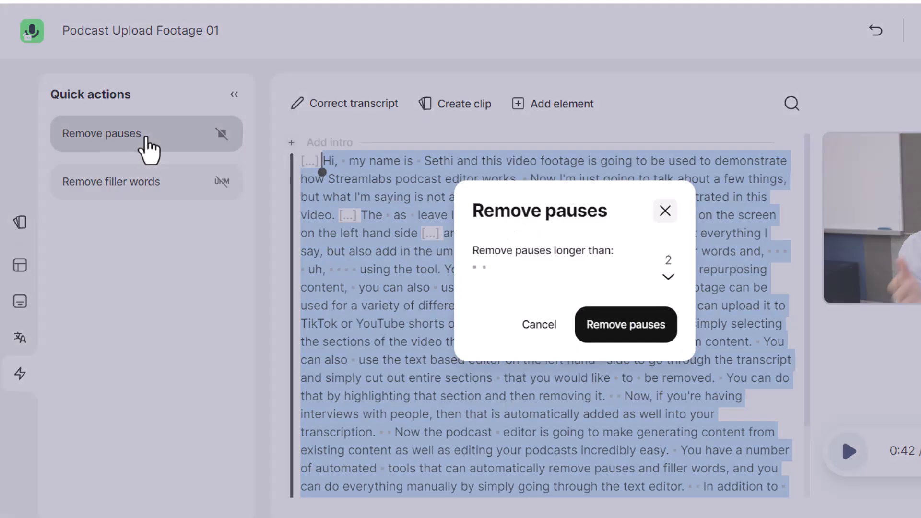
left_click(667, 279)
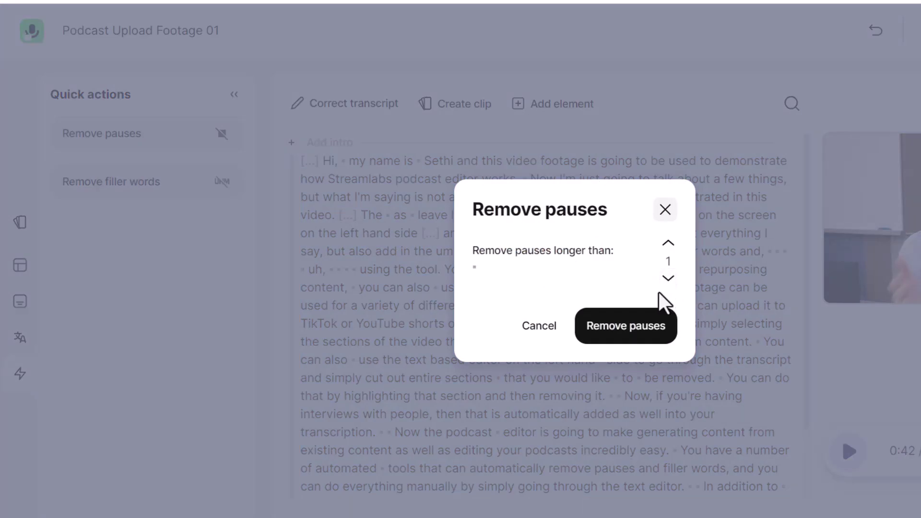
left_click(631, 336)
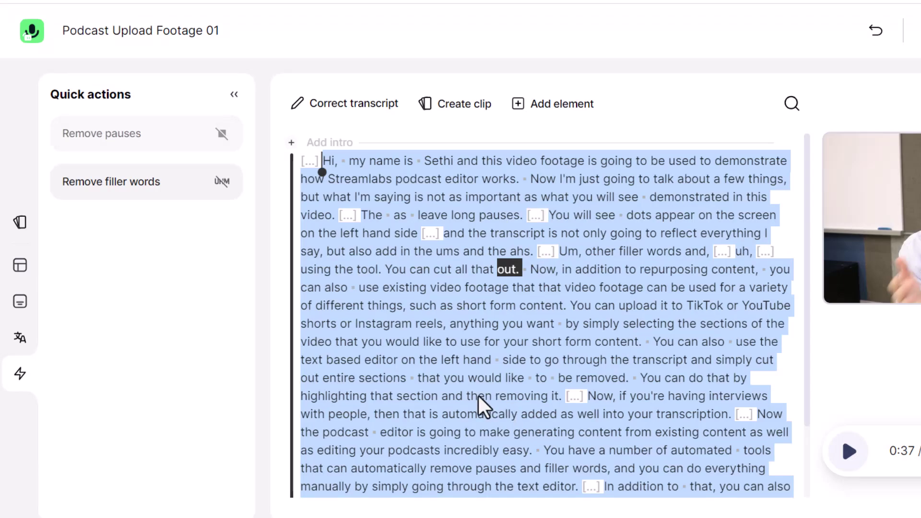
left_click(110, 190)
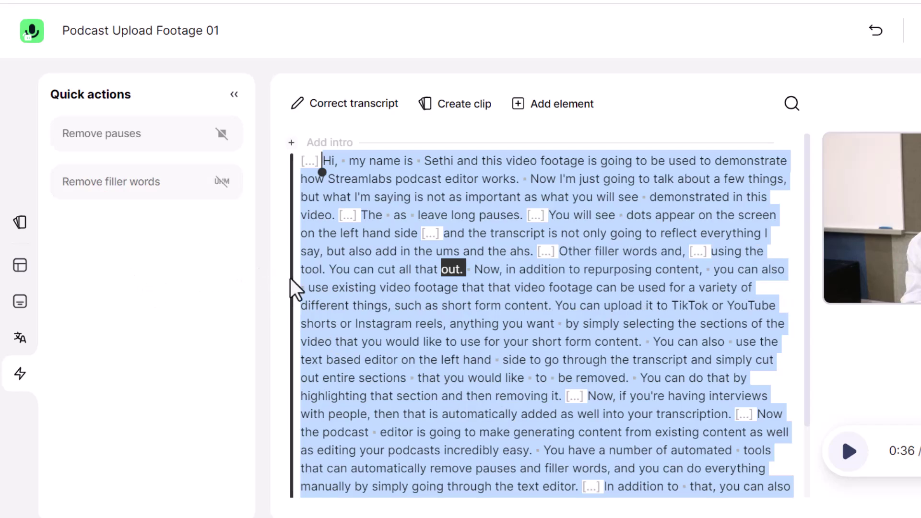
left_click(21, 381)
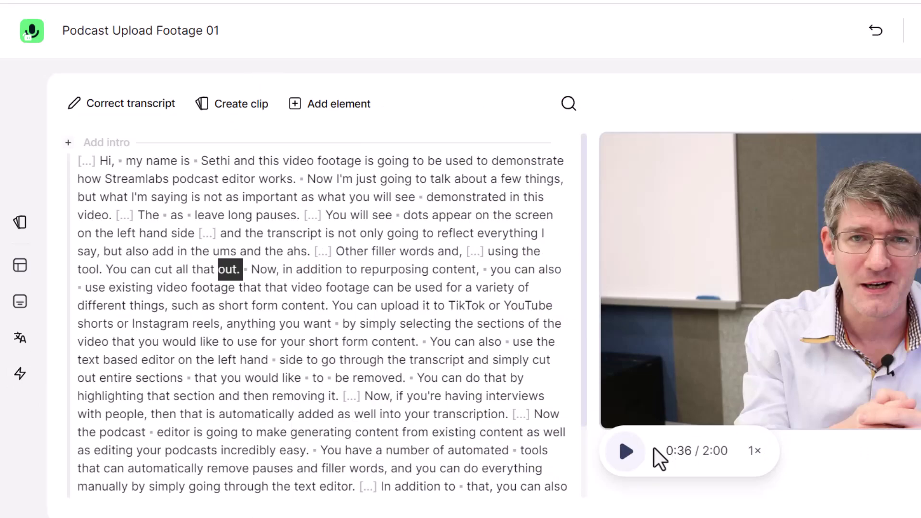
Play the cleaned video, then select 'You can upload it to TikTok' through 'short form content.'
left_click(628, 467)
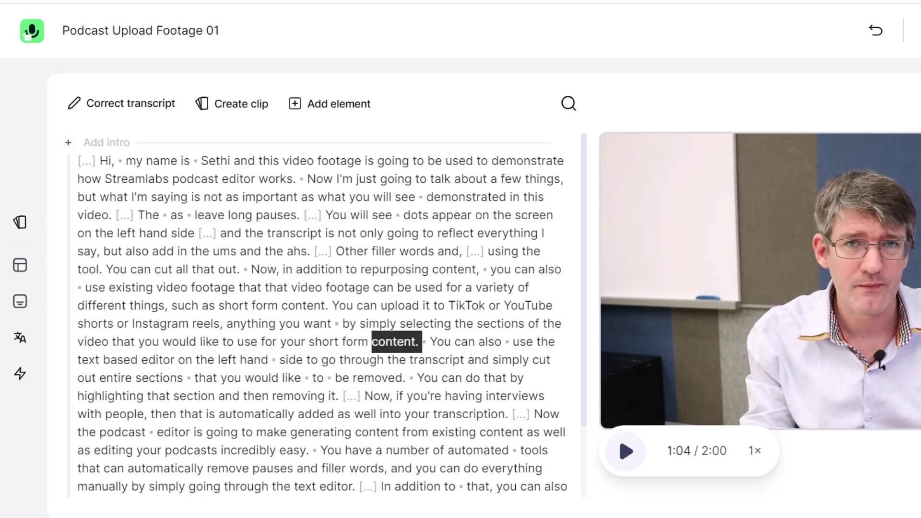
left_click(333, 301, "shift")
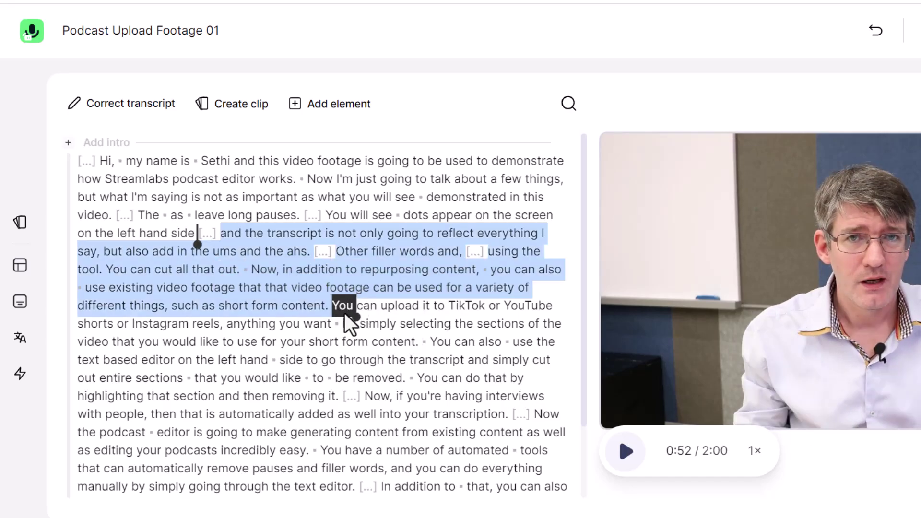
left_click(380, 324)
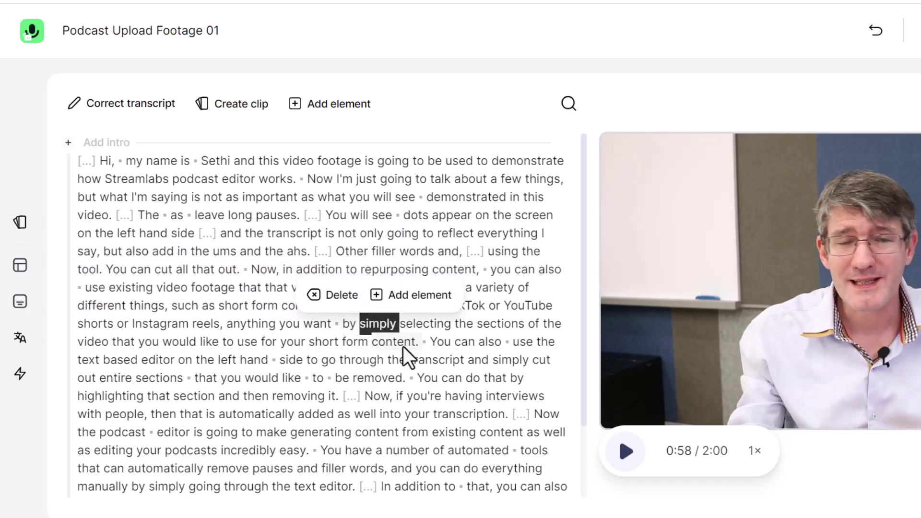
left_click(420, 346)
left_click(423, 344)
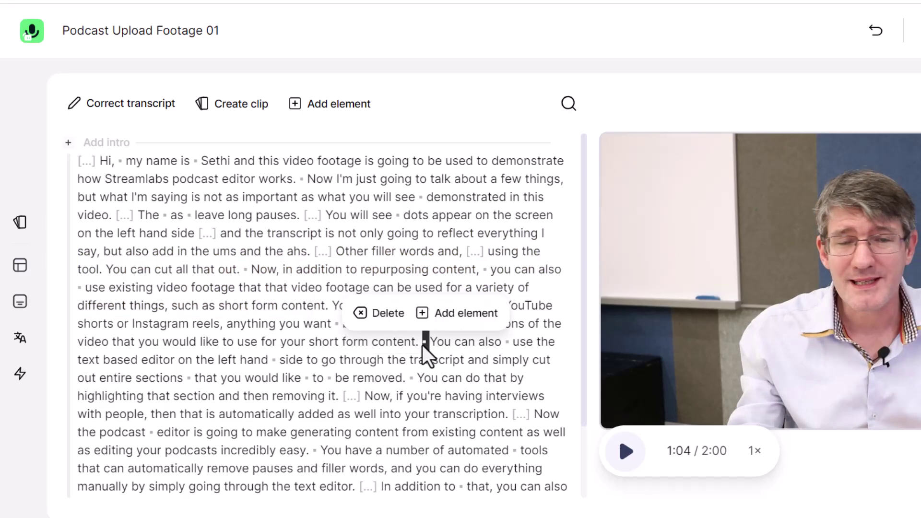
left_click_drag(422, 344, 332, 306)
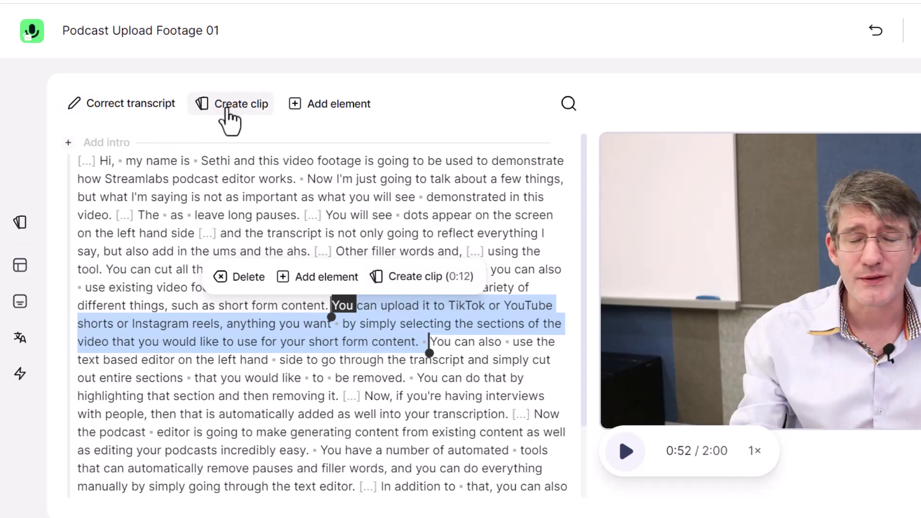
Make a 0:12 clip of the passage, crop it vertically around the speaker, and export it
left_click(409, 278)
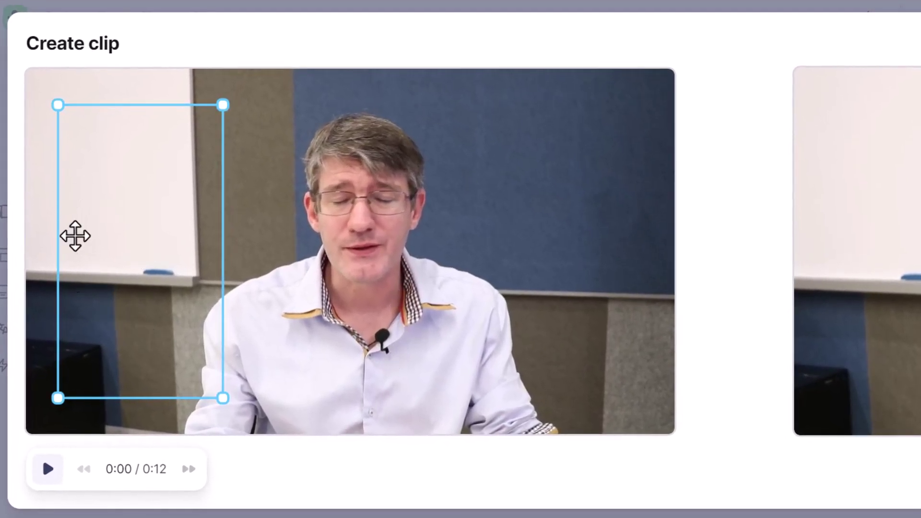
left_click_drag(148, 282, 324, 245)
left_click_drag(396, 367, 479, 436)
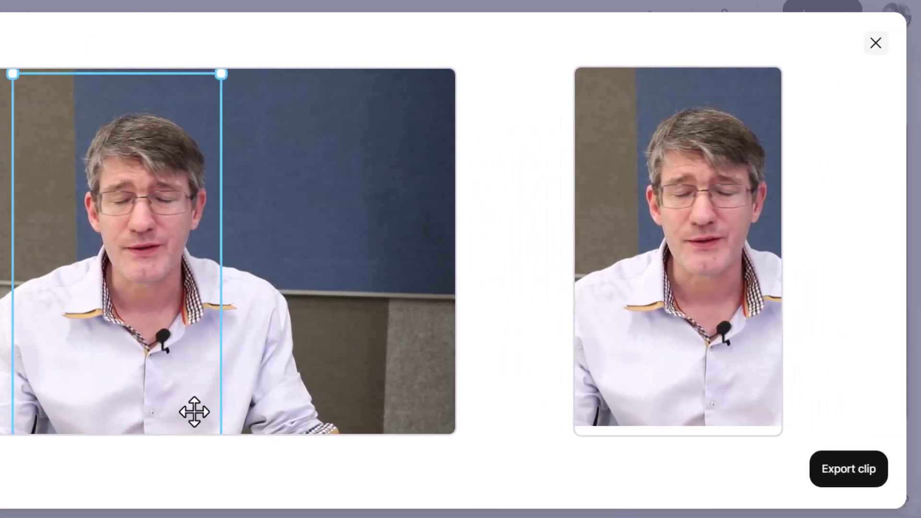
left_click_drag(232, 411, 193, 270)
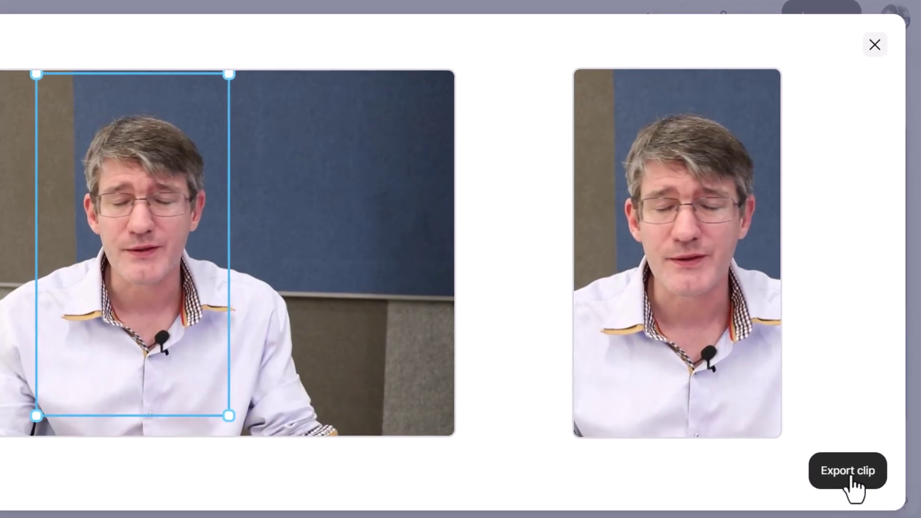
left_click(852, 477)
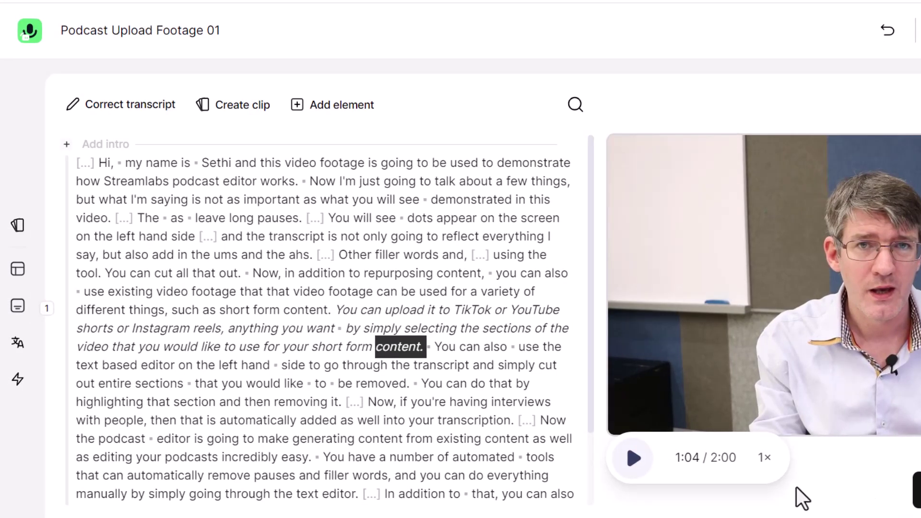
left_click(632, 461)
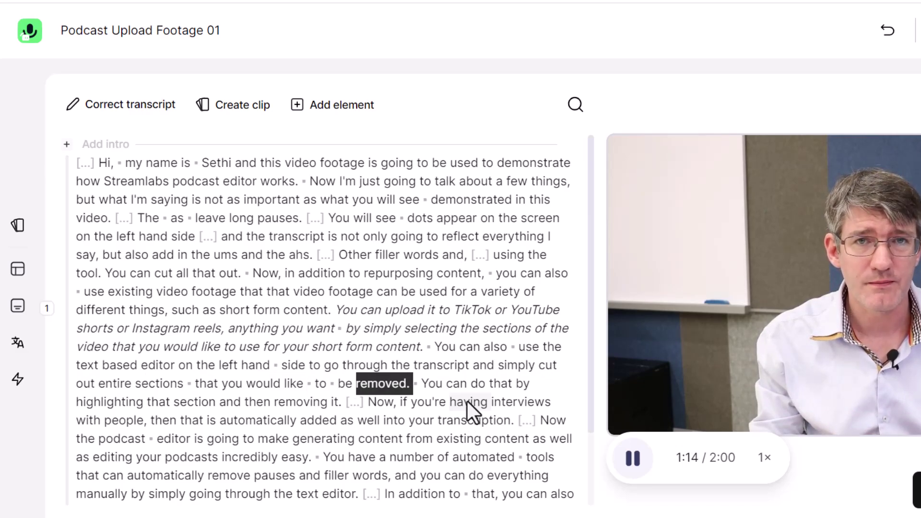
key("space")
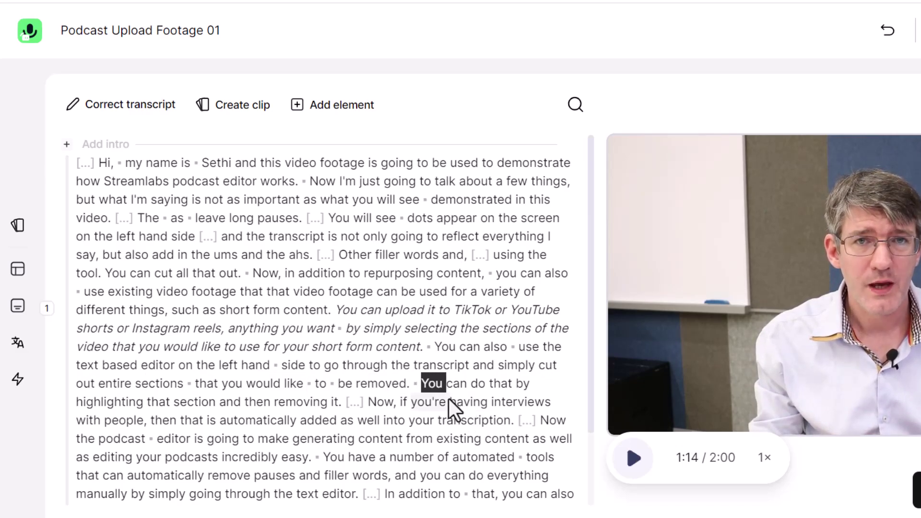
Select 'You can also use the text based editor' through 'be removed.' and delete it
left_click(439, 348)
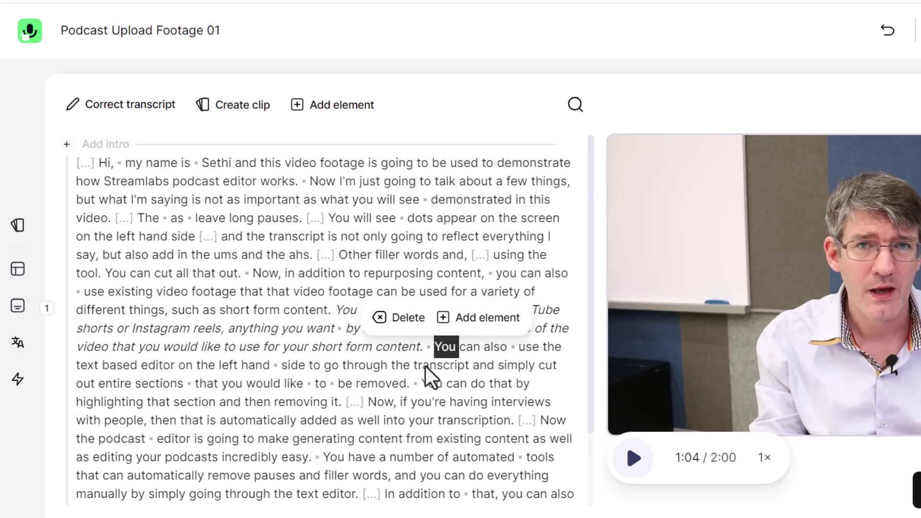
left_click(412, 390, "shift")
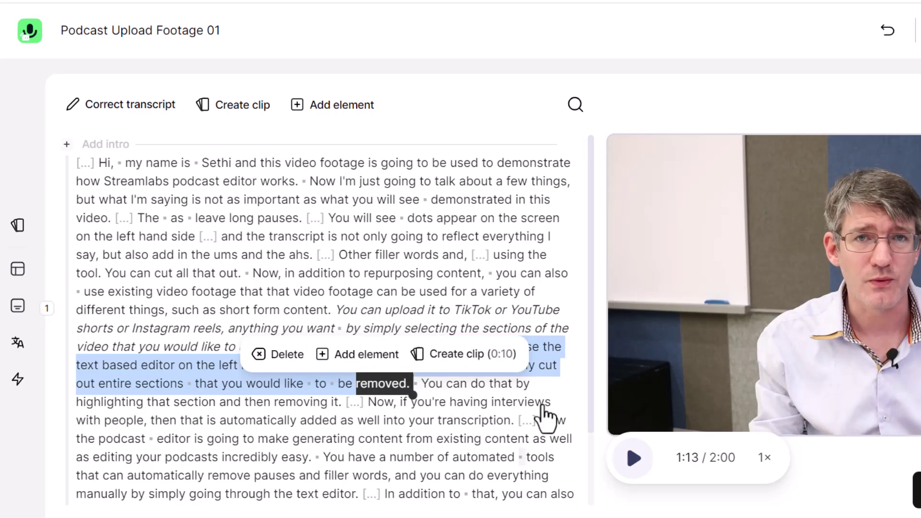
left_click(282, 355)
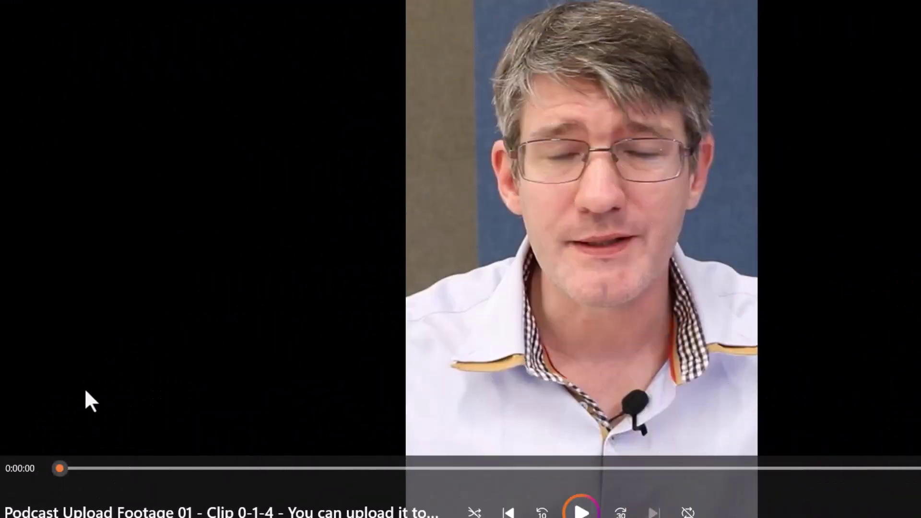
Play the exported vertical TikTok clip in Media Player
left_click(581, 511)
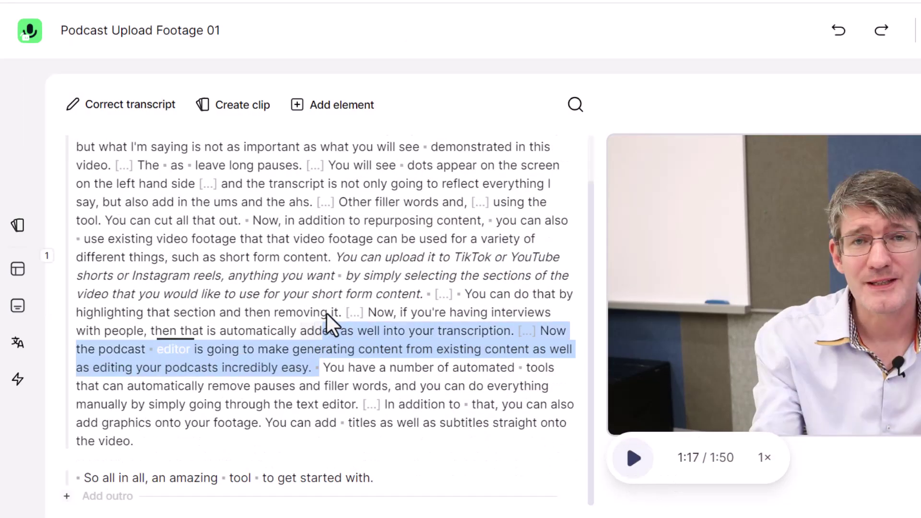
Delete the passage 'You can do that by highlighting' through 'incredibly easy.' and play back the result
left_click_drag(326, 313, 458, 298)
key("Delete")
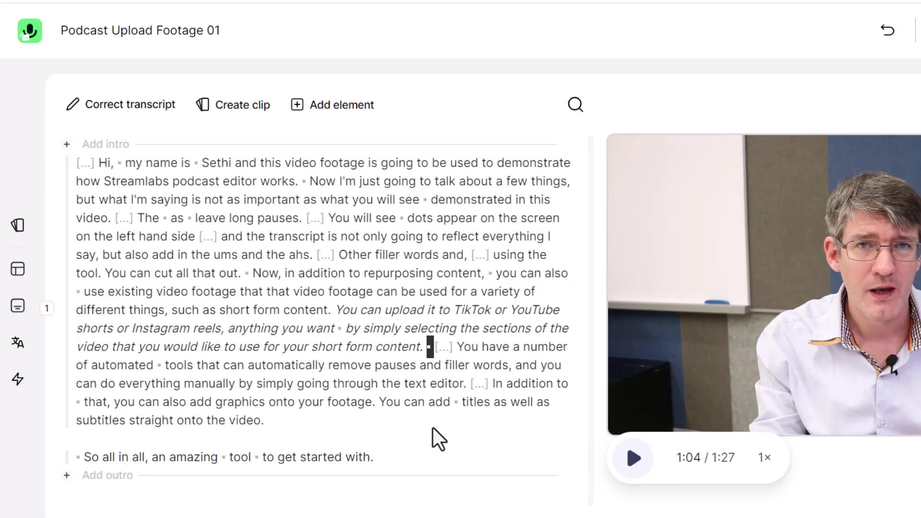
left_click(632, 461)
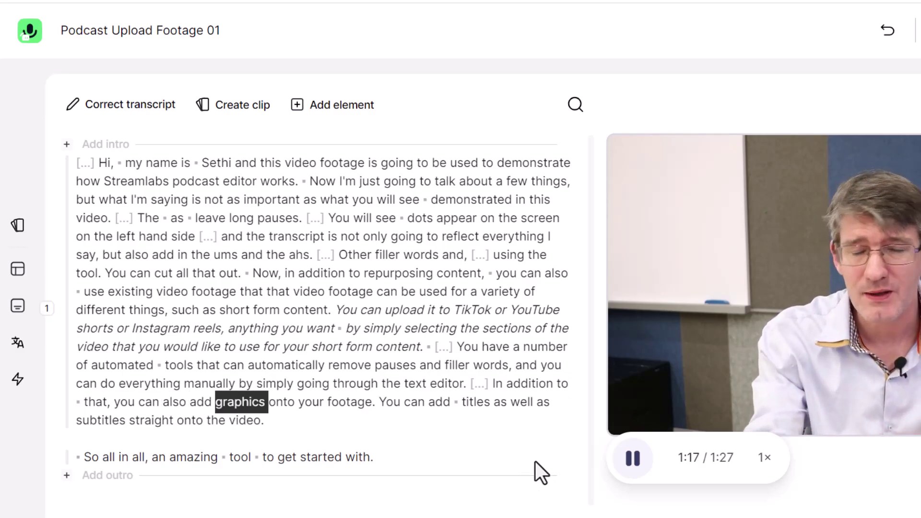
key("space")
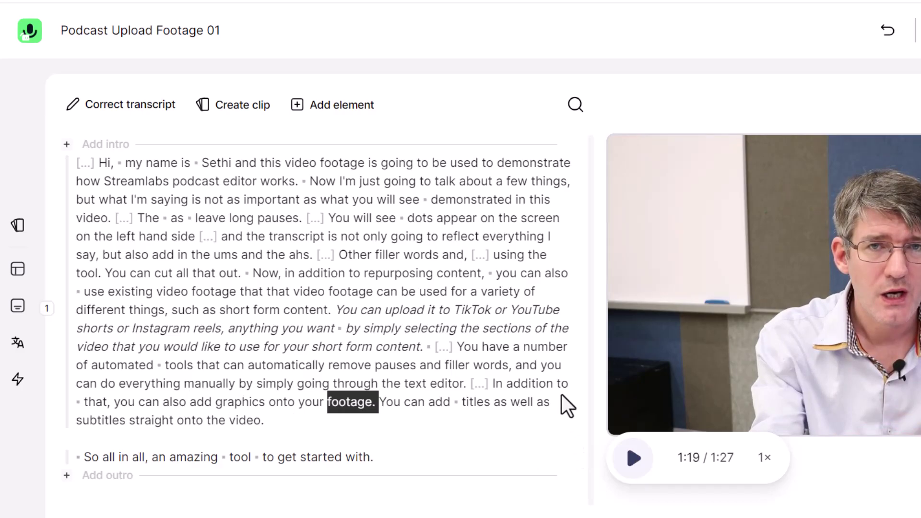
key("ctrl+a")
left_click(311, 110)
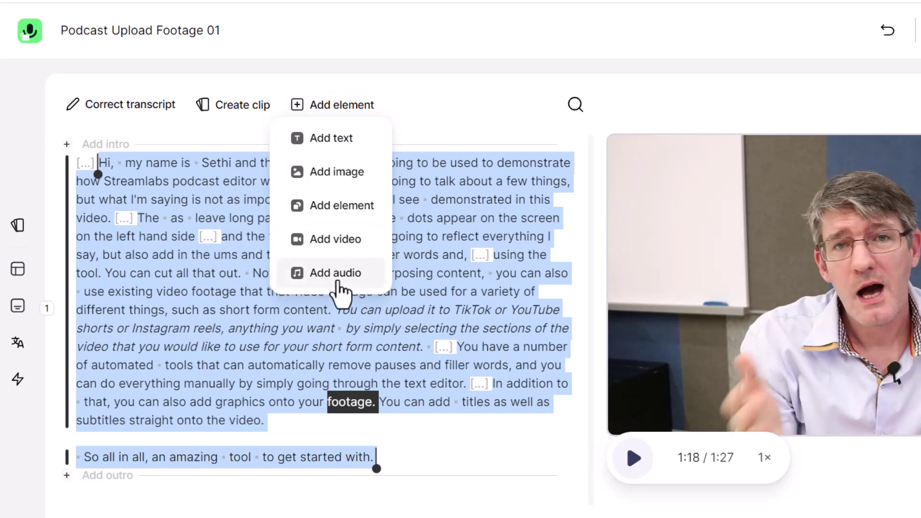
Add an 'Add elements' text overlay at the word 'addition' and place it upper-left
left_click(451, 449)
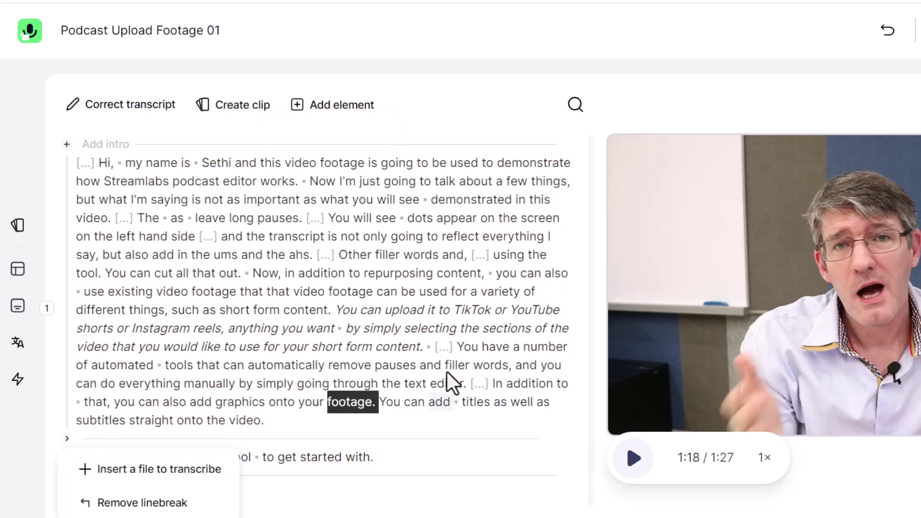
left_click(508, 385)
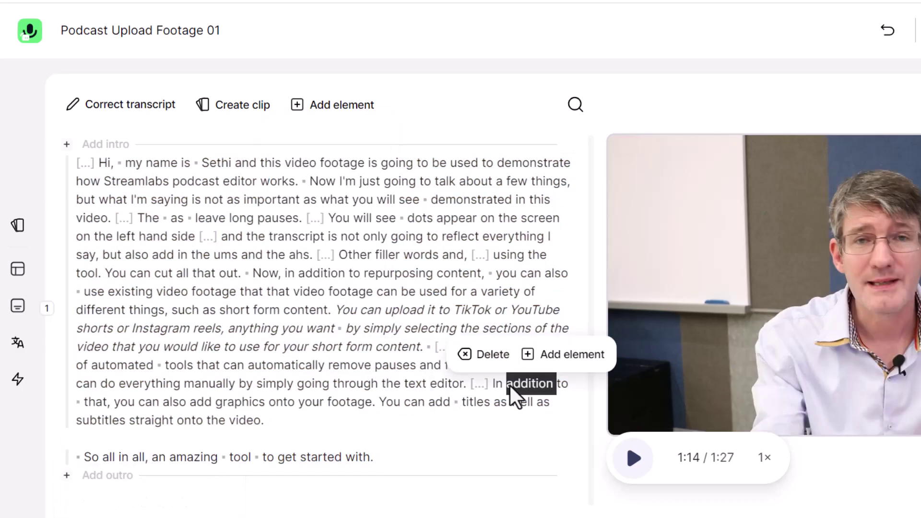
left_click(552, 370)
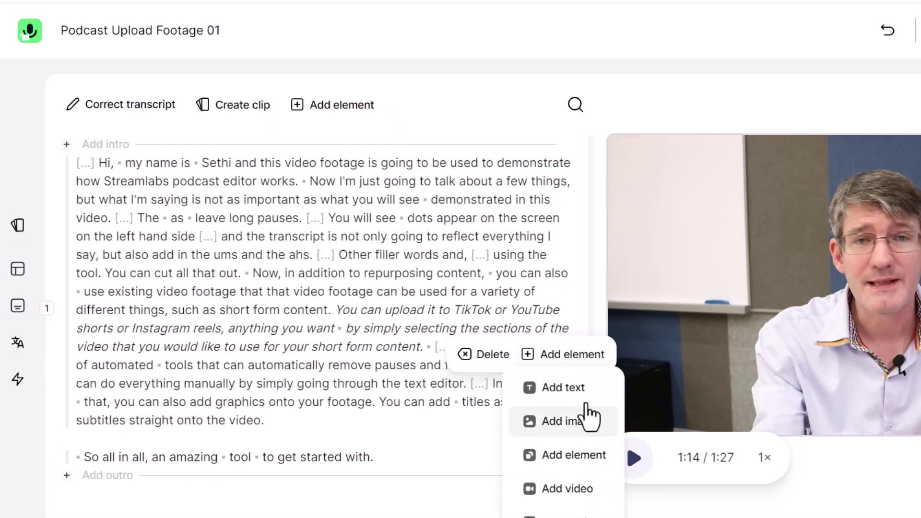
left_click(578, 389)
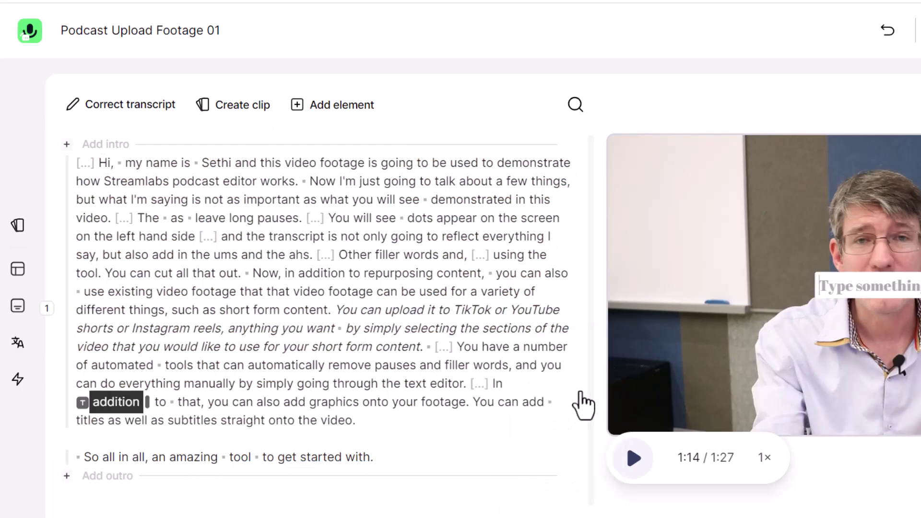
triple_click(888, 288)
type("A")
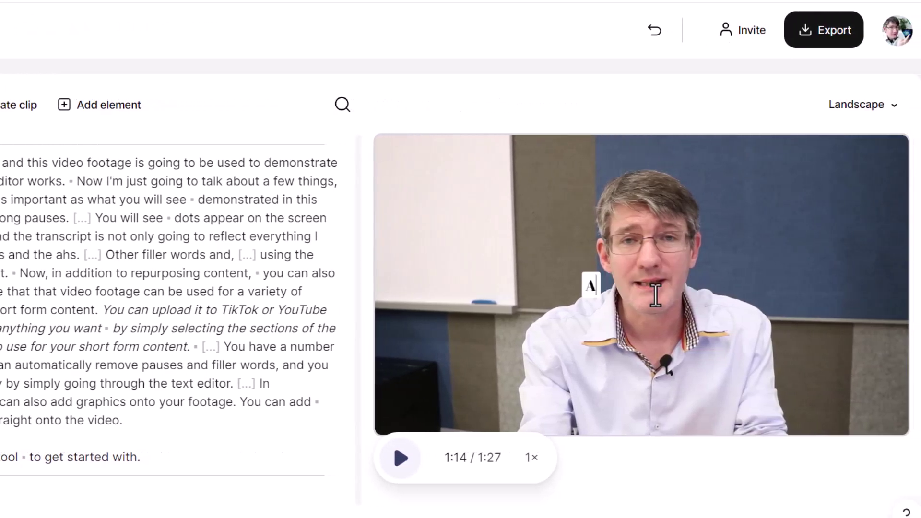
type("ddd elements")
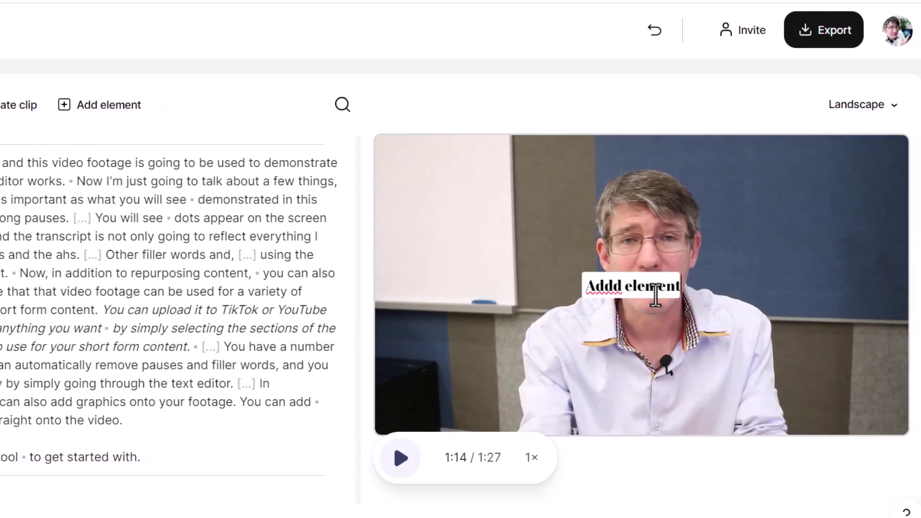
key("Escape")
left_click_drag(655, 294, 469, 181)
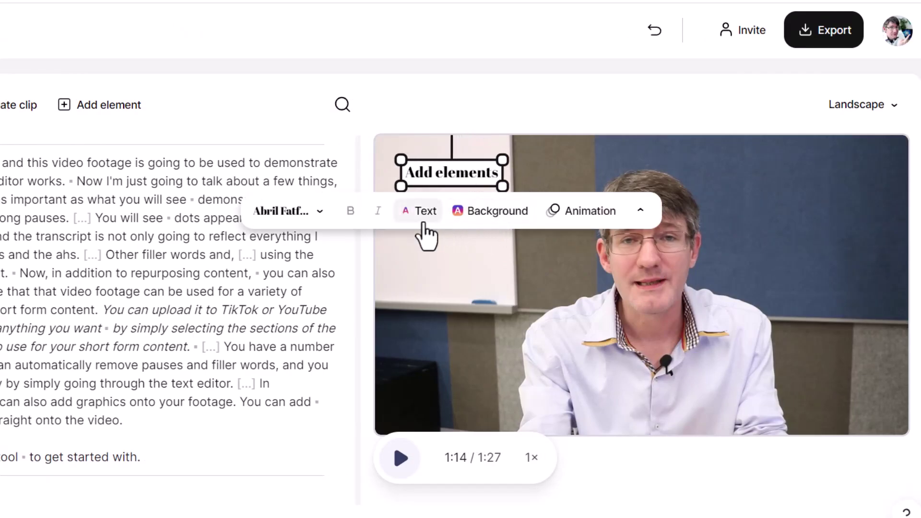
Try green text and green, cyan and white backgrounds on the title, then remove the background box
left_click(318, 212)
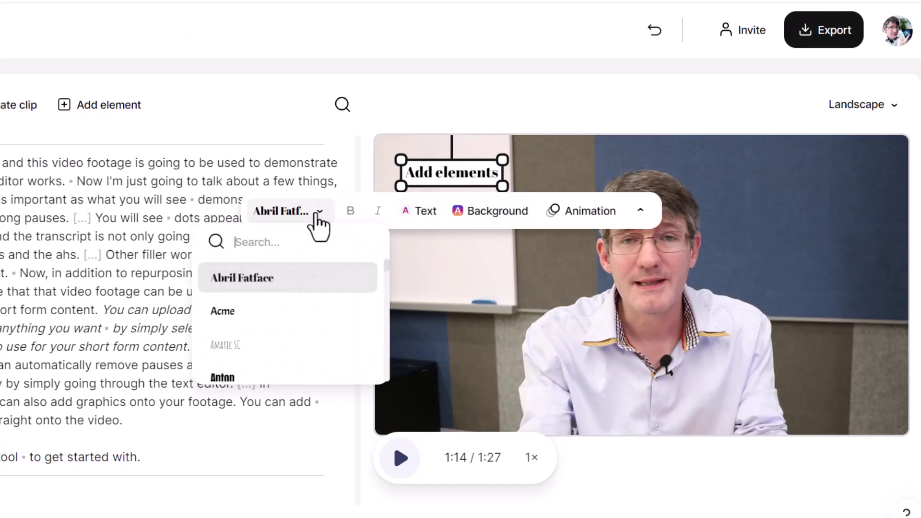
left_click(432, 216)
left_click(437, 250)
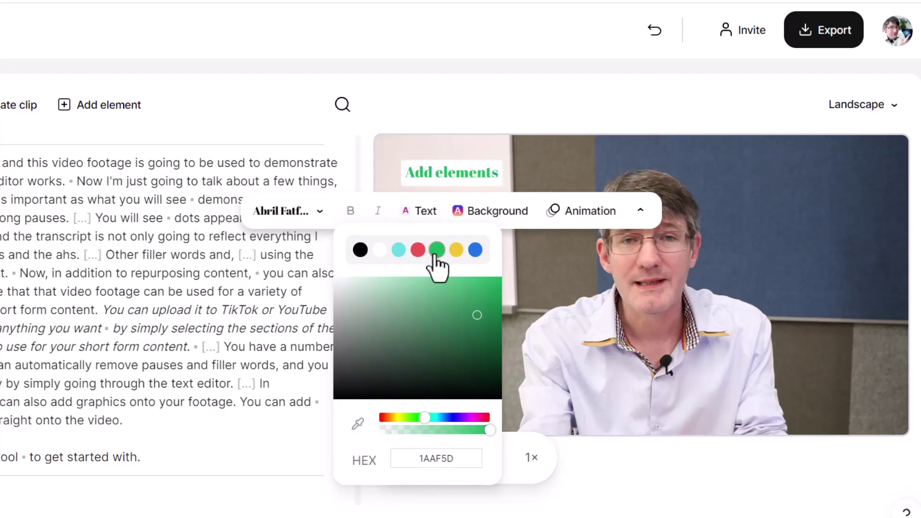
left_click(483, 213)
left_click(509, 281)
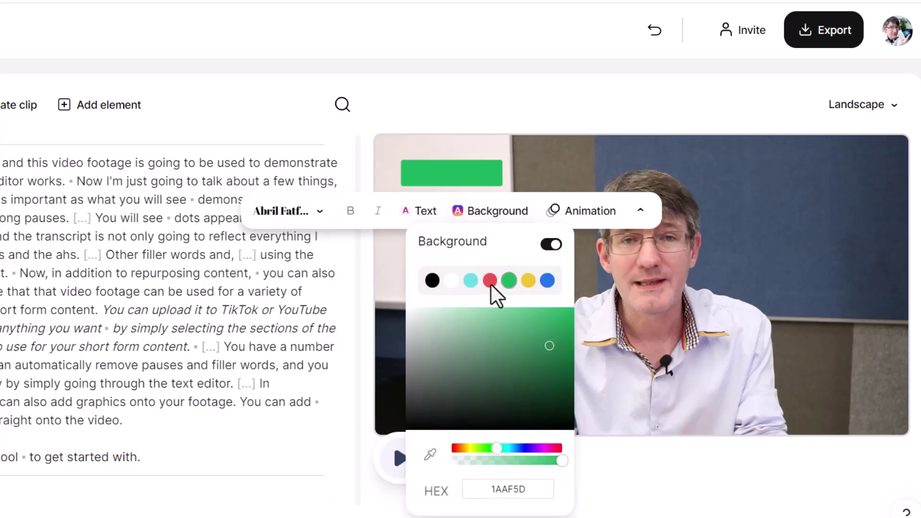
left_click(471, 281)
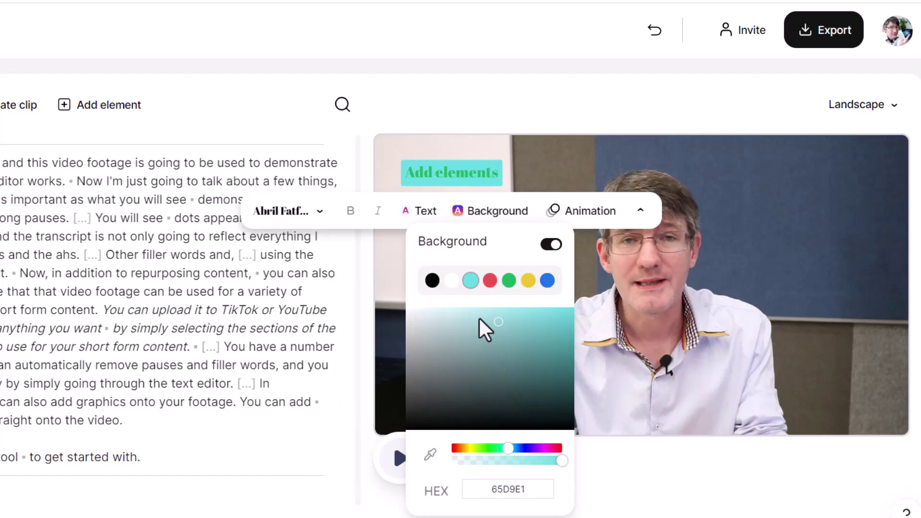
left_click(452, 281)
left_click(551, 245)
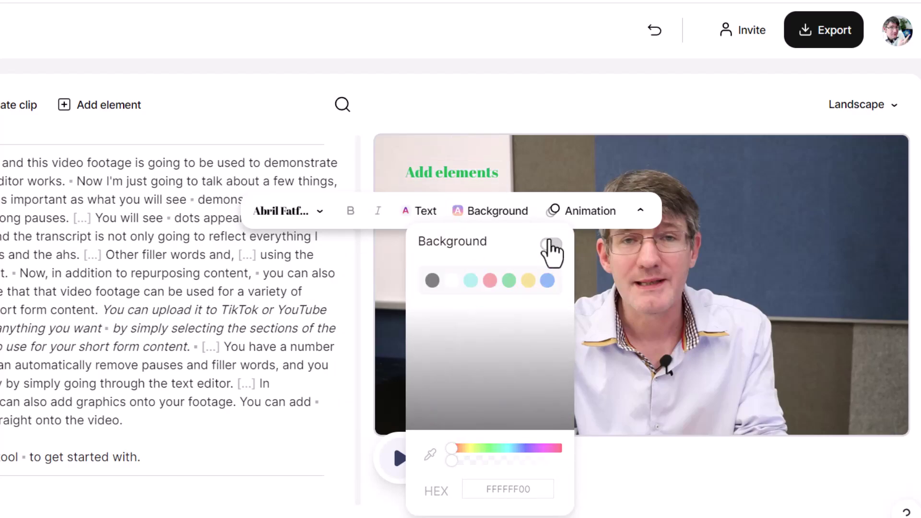
Set the title font to Anton with blue-violet text colour
left_click(306, 214)
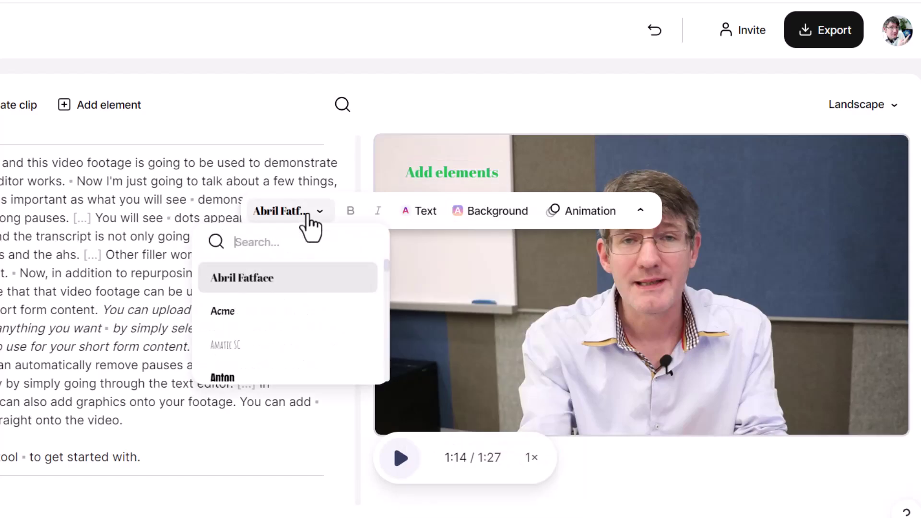
left_click(282, 380)
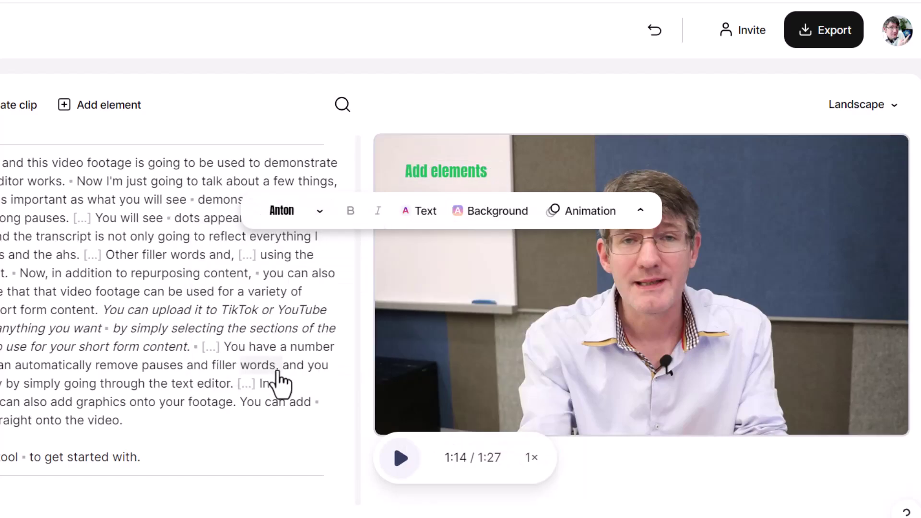
left_click(418, 219)
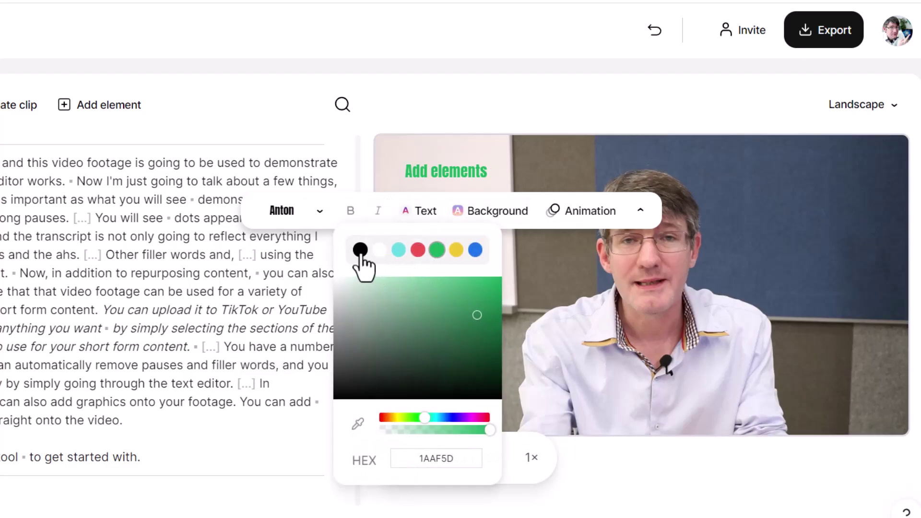
left_click(454, 417)
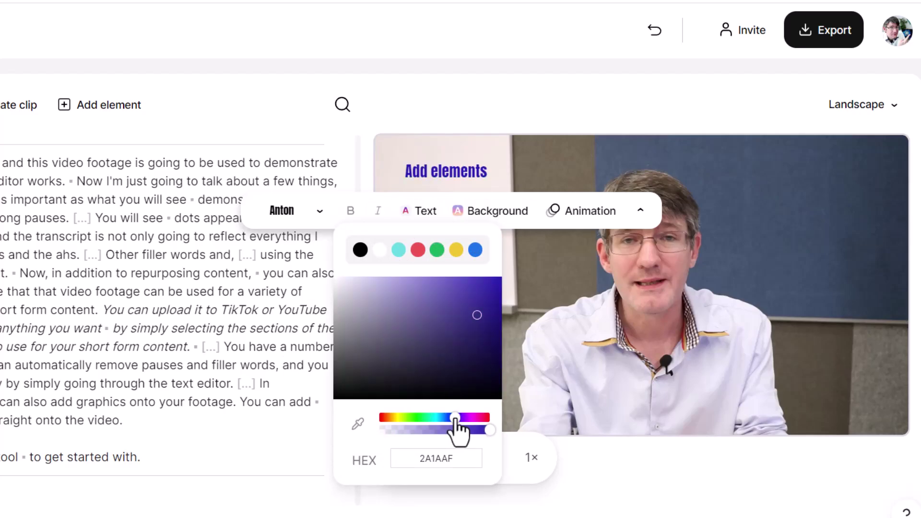
left_click(775, 210)
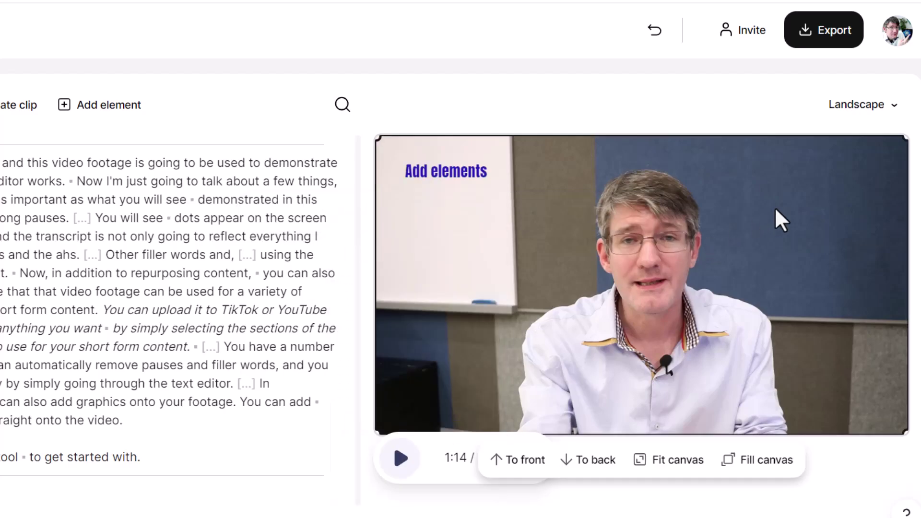
Make the headline text dark violet (1C135C) and switch its animation on
left_click(451, 172)
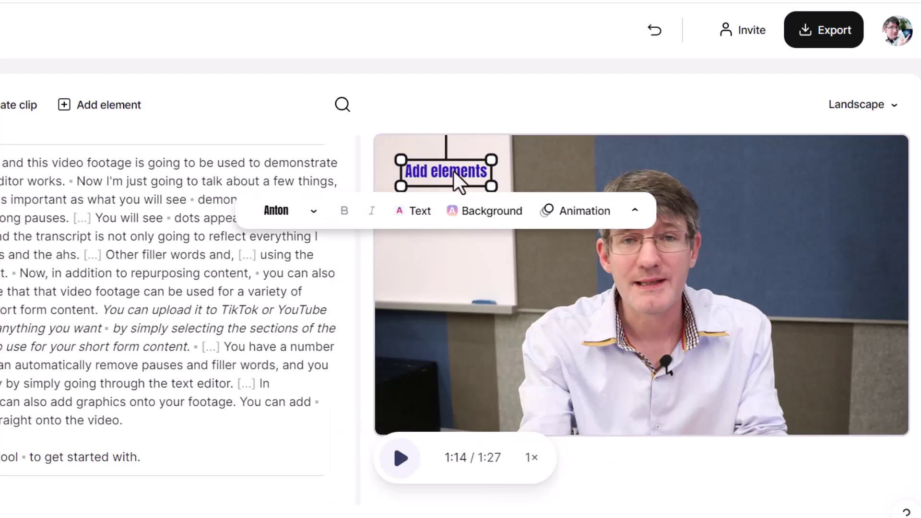
left_click(415, 213)
left_click(462, 355)
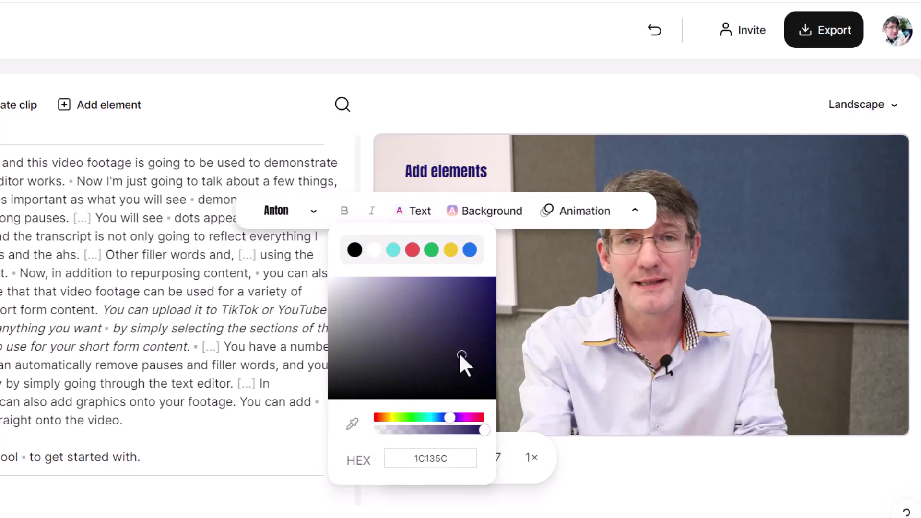
left_click(608, 213)
left_click(609, 244)
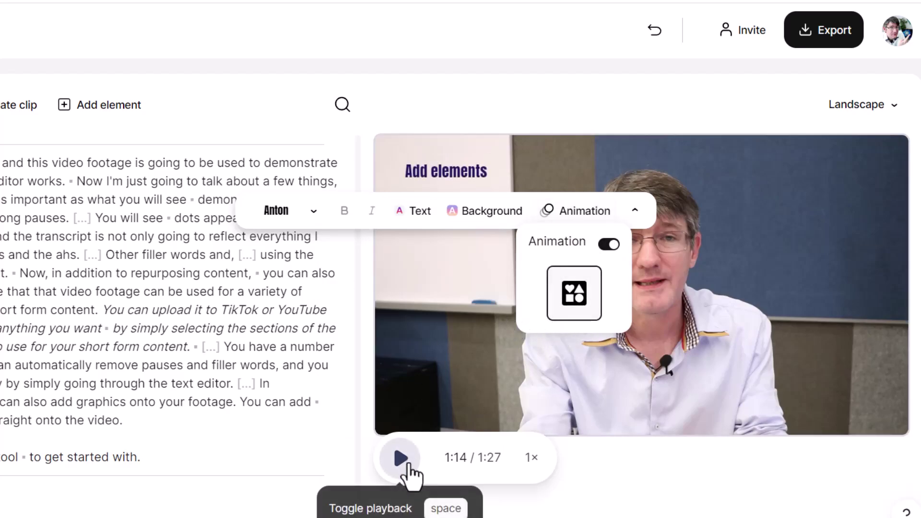
Preview the animated headline by playing from just before it appears
left_click(406, 464)
left_click(405, 464)
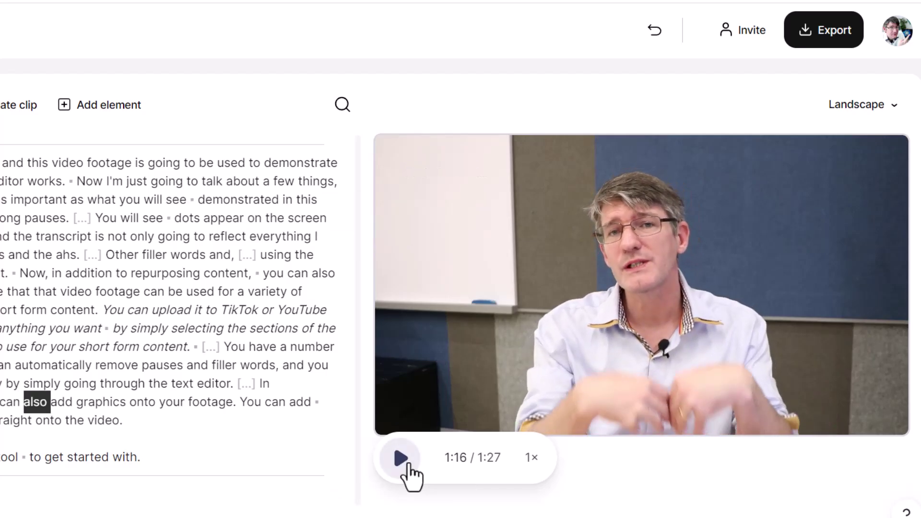
left_click(213, 386)
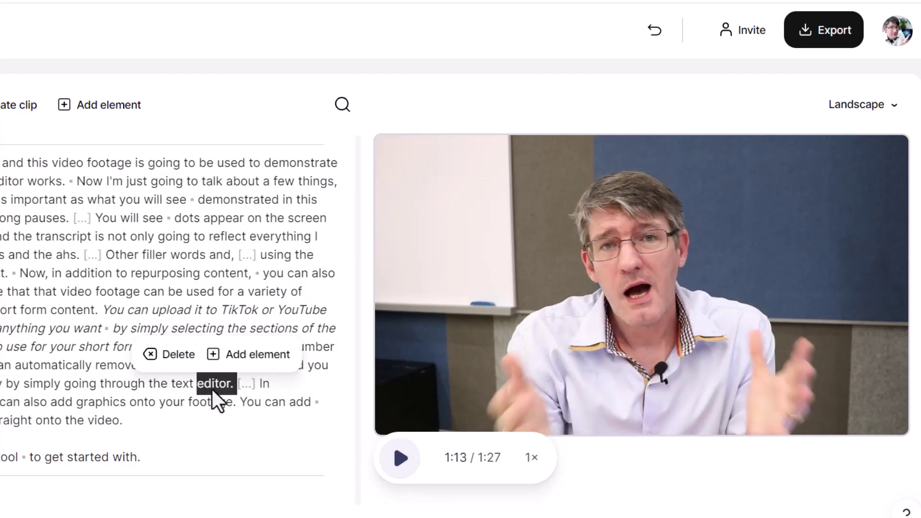
left_click(401, 461)
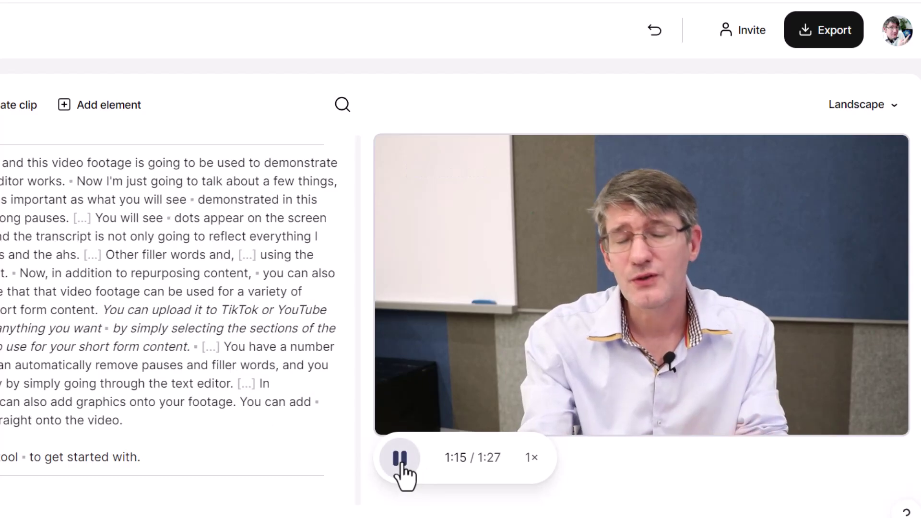
left_click(401, 462)
left_click(520, 240)
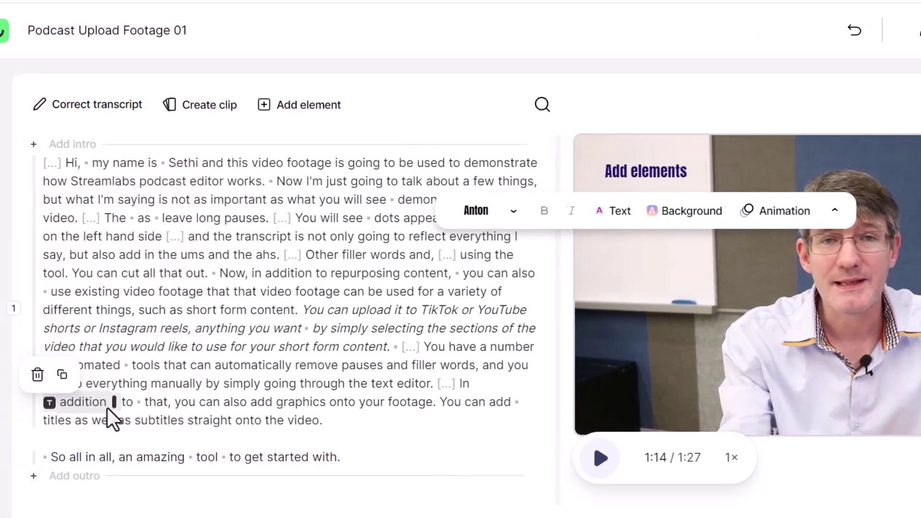
Extend the headline's span to end after 'footage.' and play to check its duration
left_click_drag(108, 408, 188, 410)
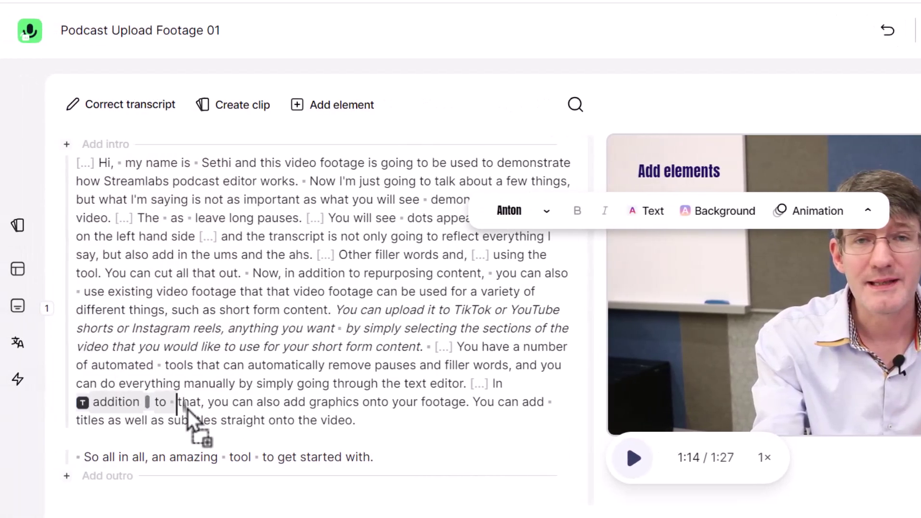
left_click_drag(312, 409, 470, 412)
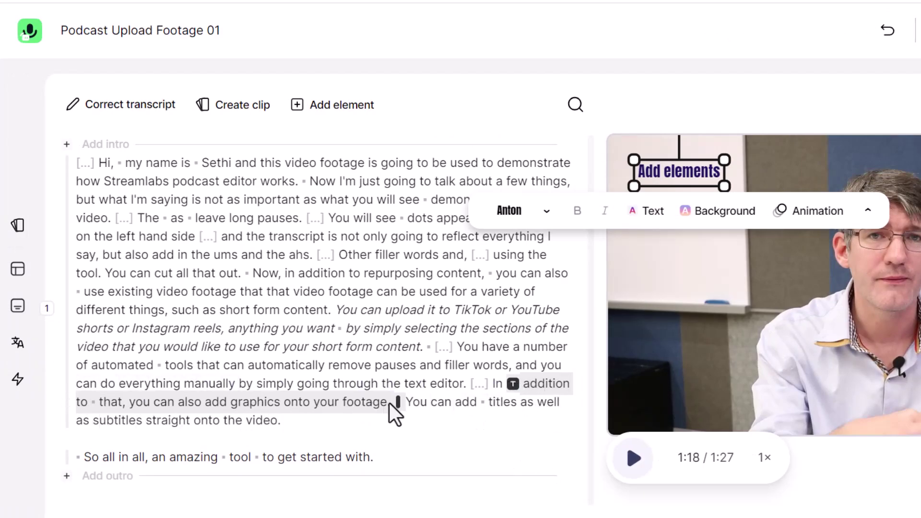
left_click(497, 384)
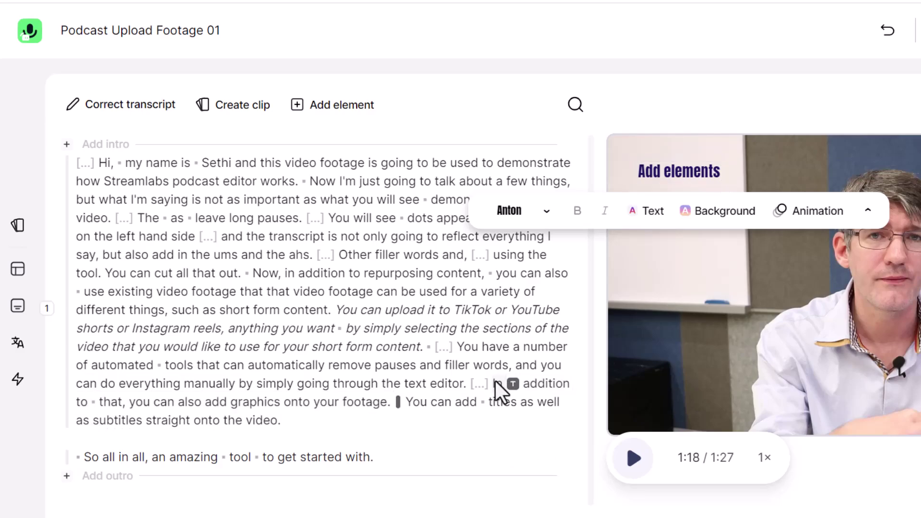
left_click(634, 466)
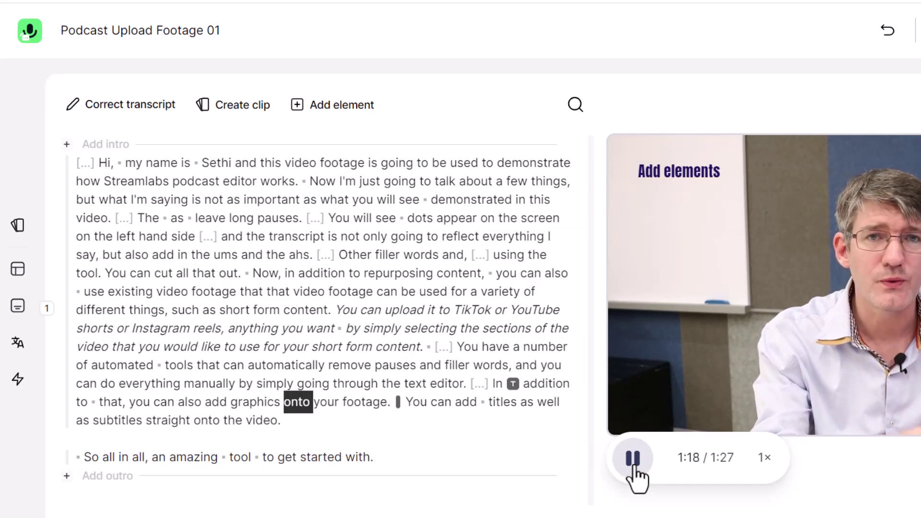
left_click(634, 466)
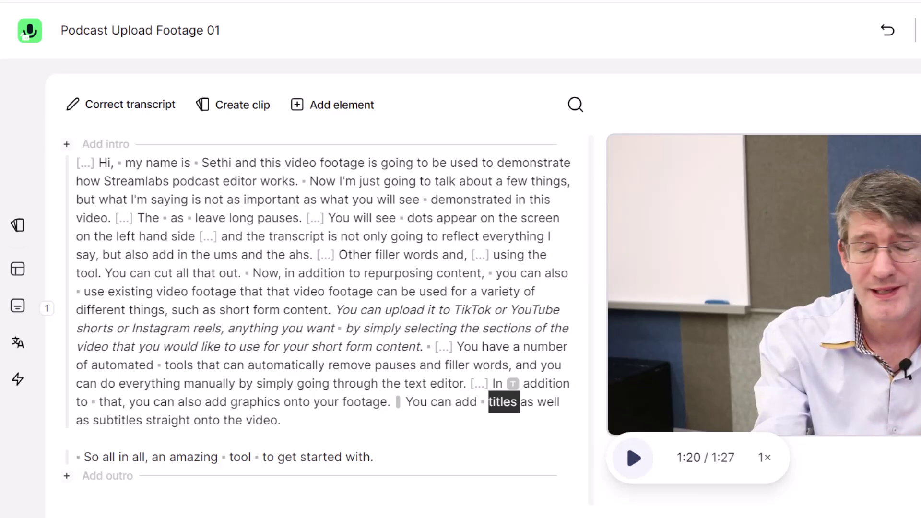
left_click(107, 161)
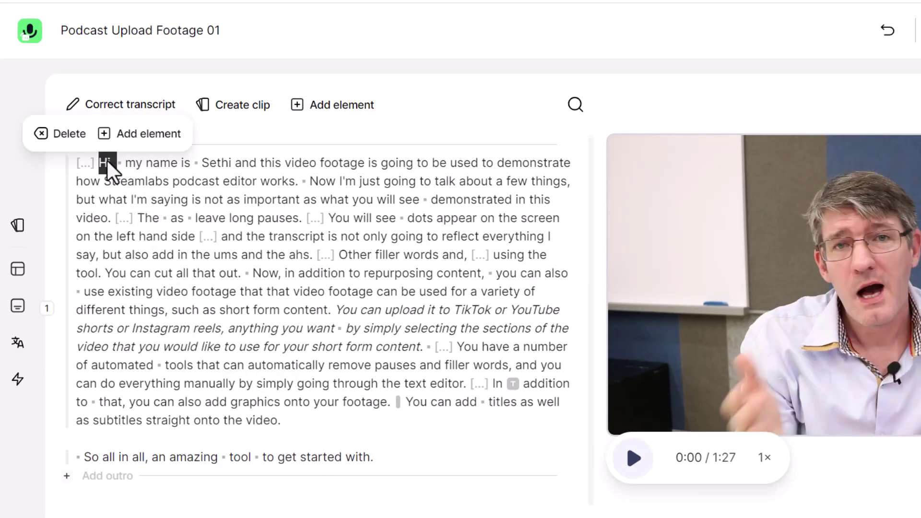
Switch subtitles on, expand Subtitle settings, and play to see the captions
mouse_move(38, 336)
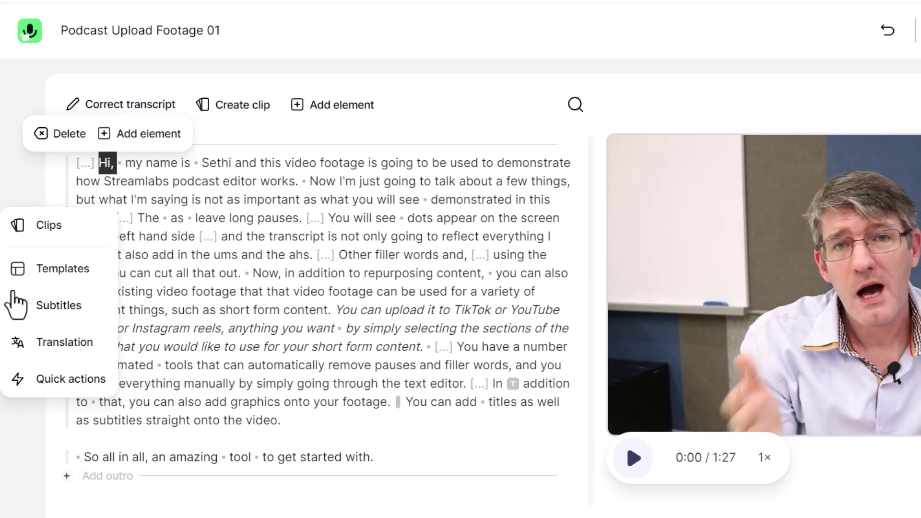
left_click(52, 307)
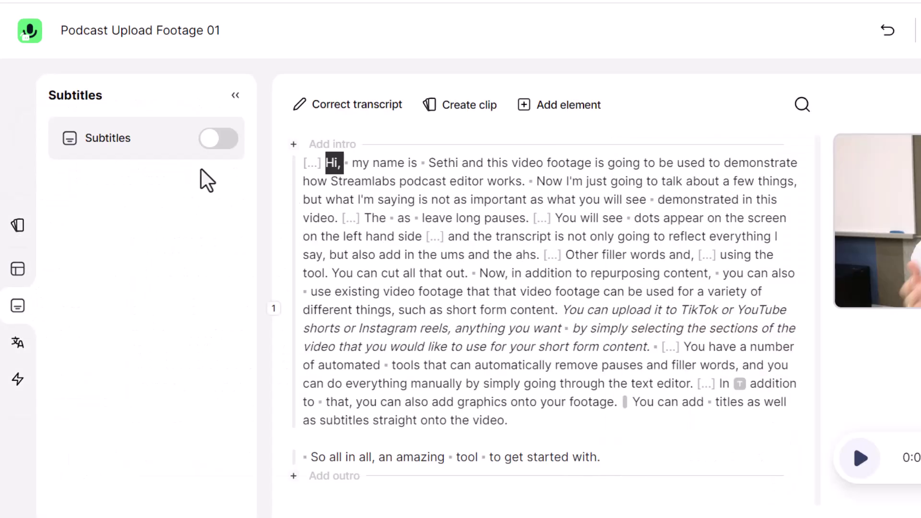
left_click(222, 140)
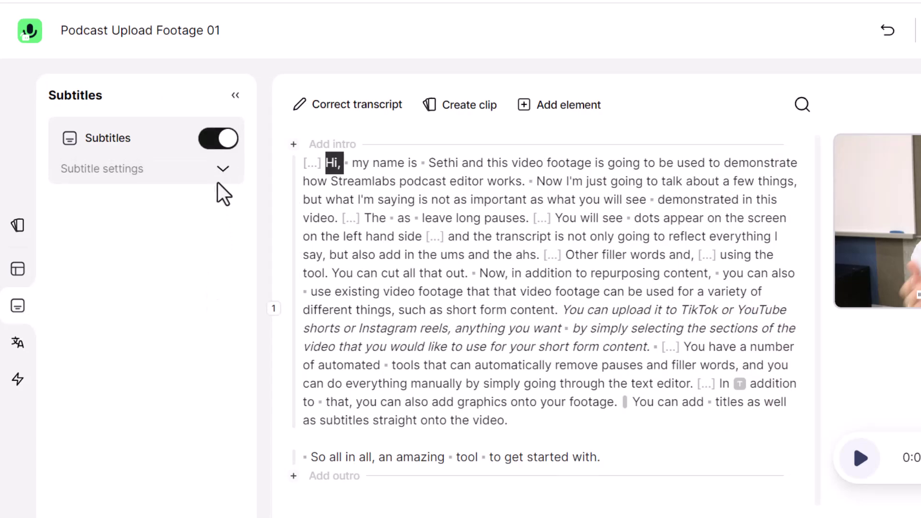
left_click(222, 169)
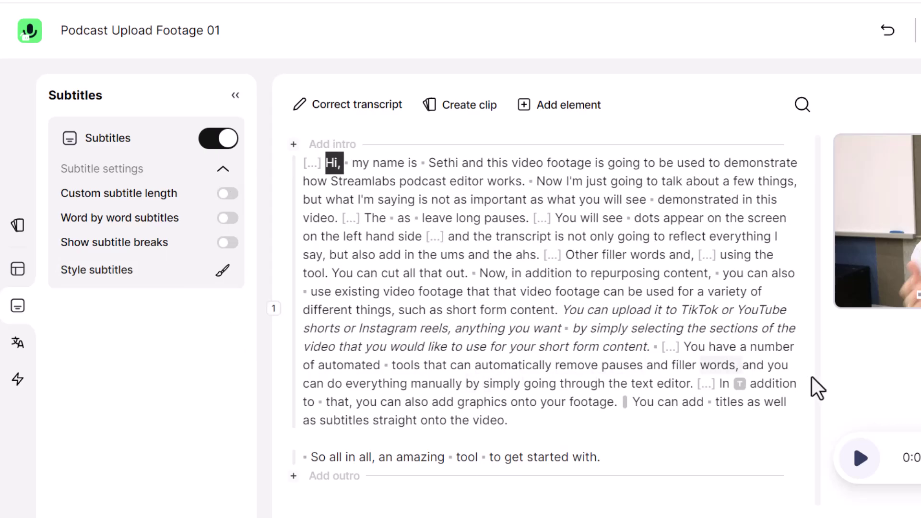
left_click(646, 458)
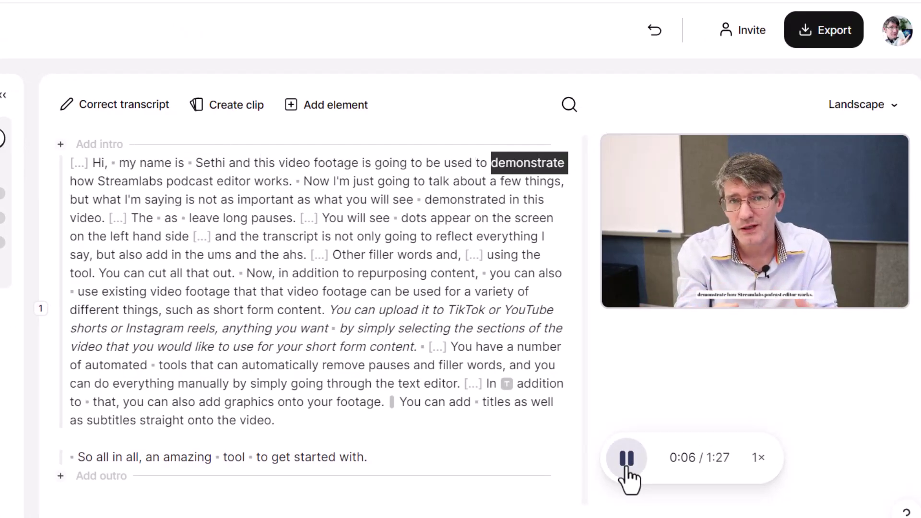
left_click(626, 461)
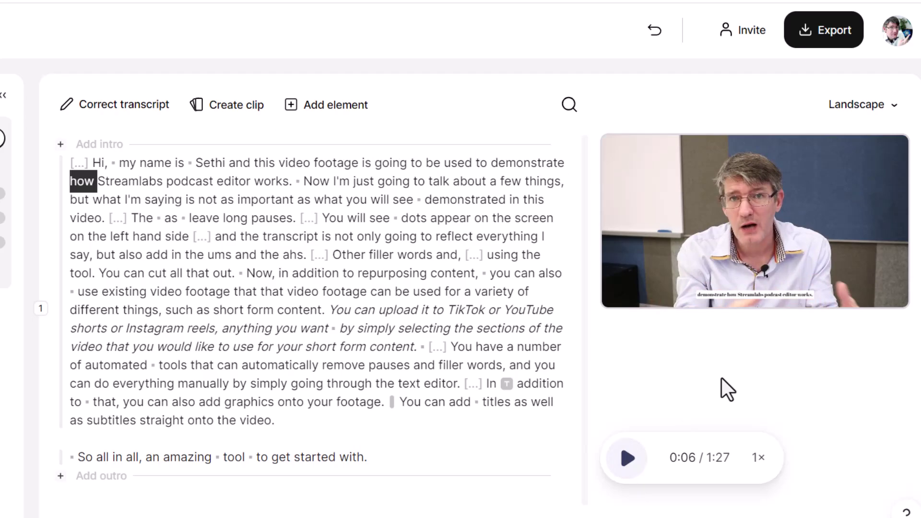
Enlarge and recentre the subtitle caption, then replay the video from the start
left_click(767, 296)
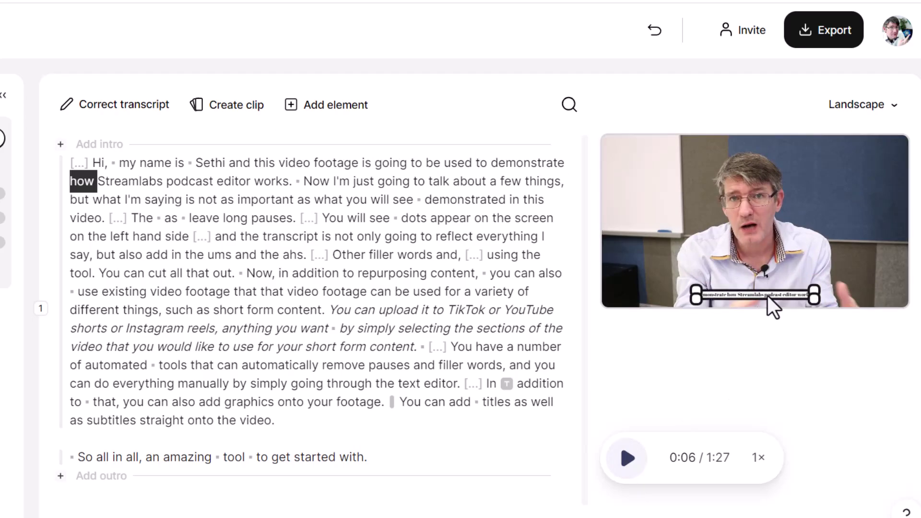
left_click_drag(814, 288, 884, 240)
left_click_drag(850, 289, 808, 287)
left_click(644, 408)
left_click(627, 458)
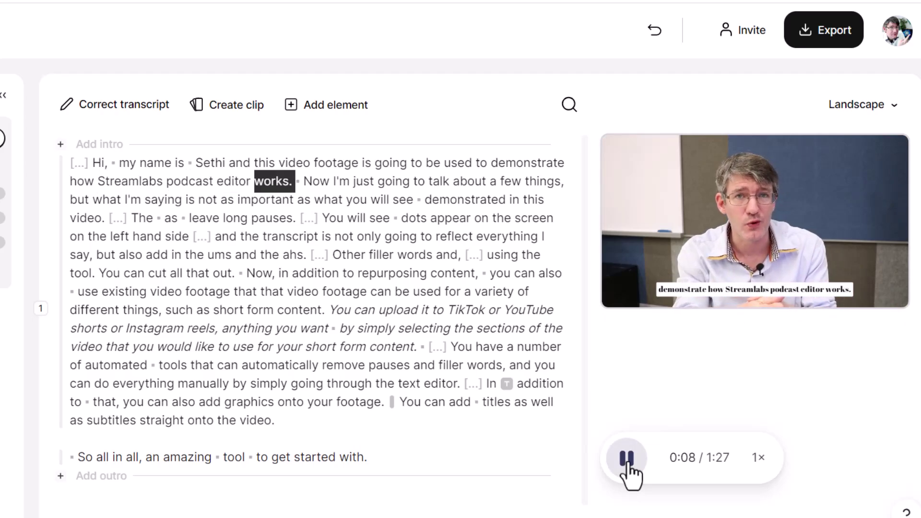
left_click(627, 464)
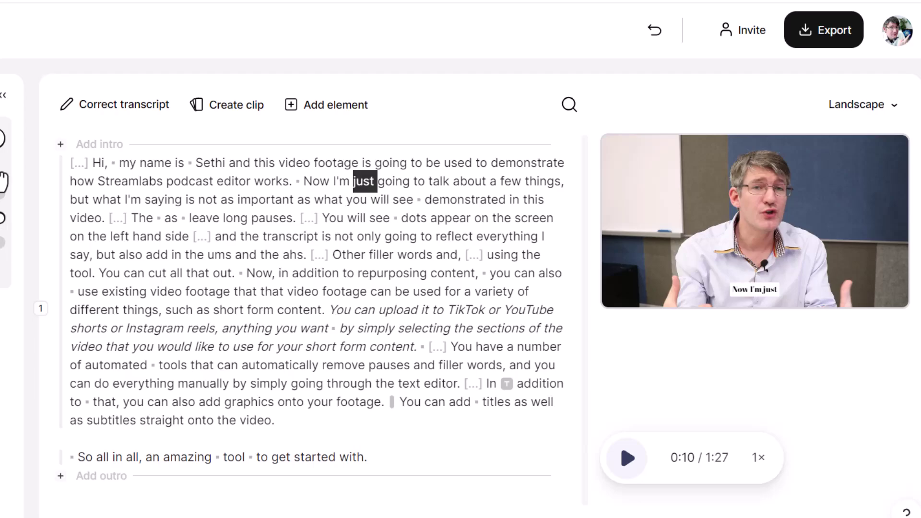
left_click(100, 164)
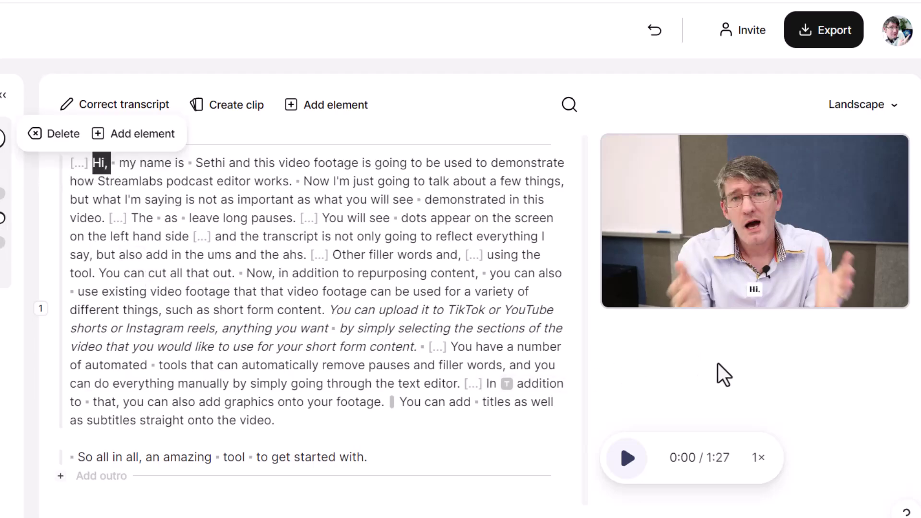
key("space")
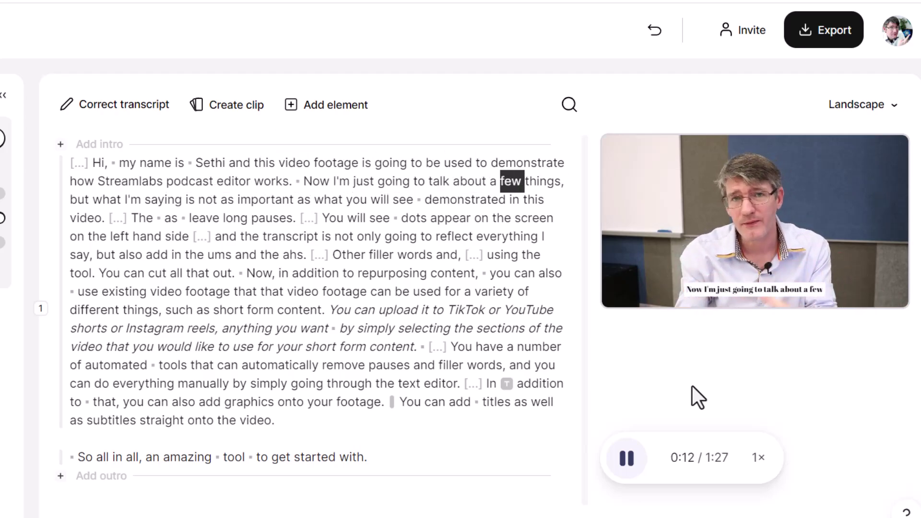
key("space")
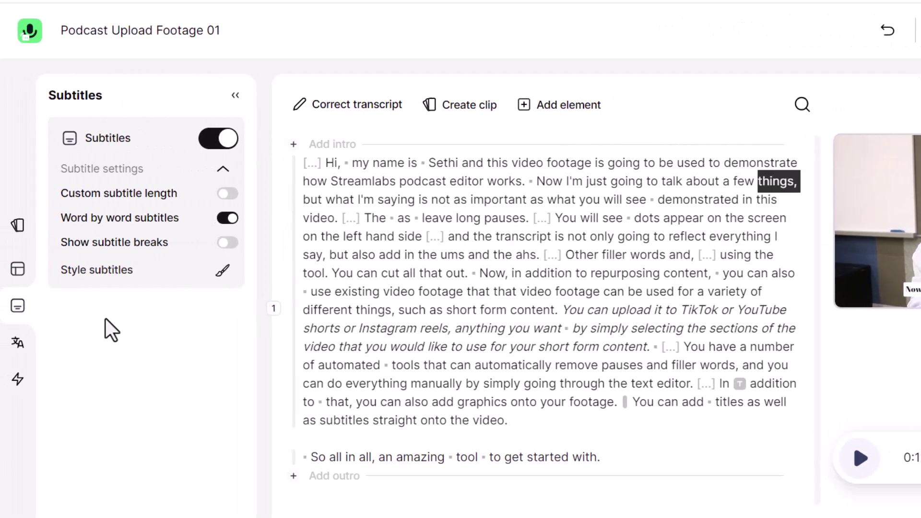
Browse the Templates gallery and select the whole transcript for the dark green Headline template
left_click(18, 281)
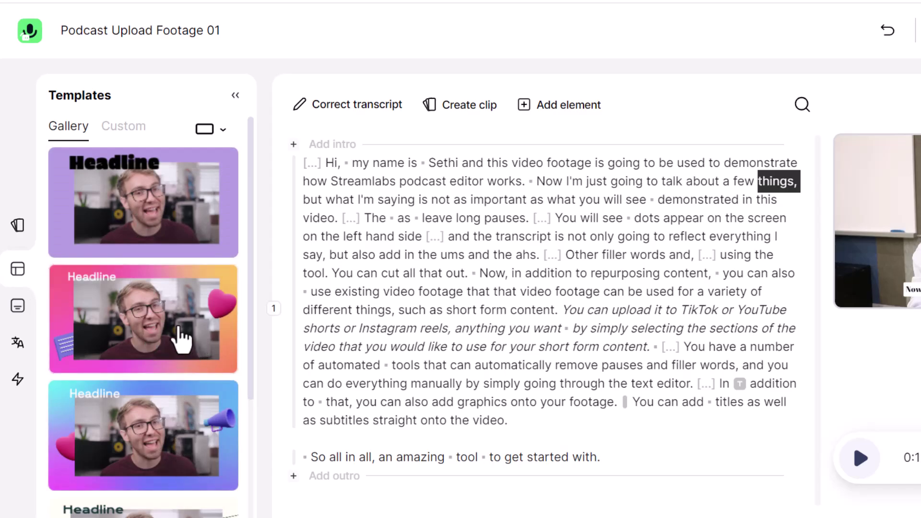
scroll(183, 338, "down", 4)
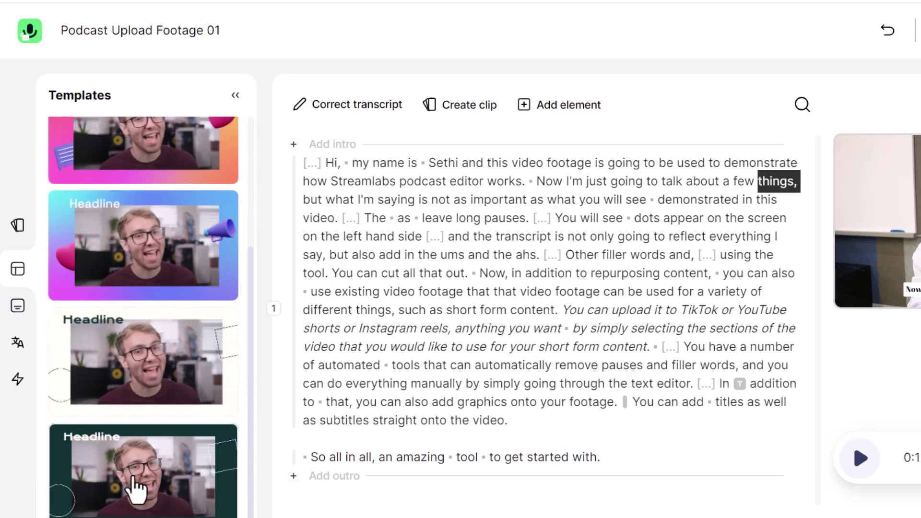
key("ctrl+a")
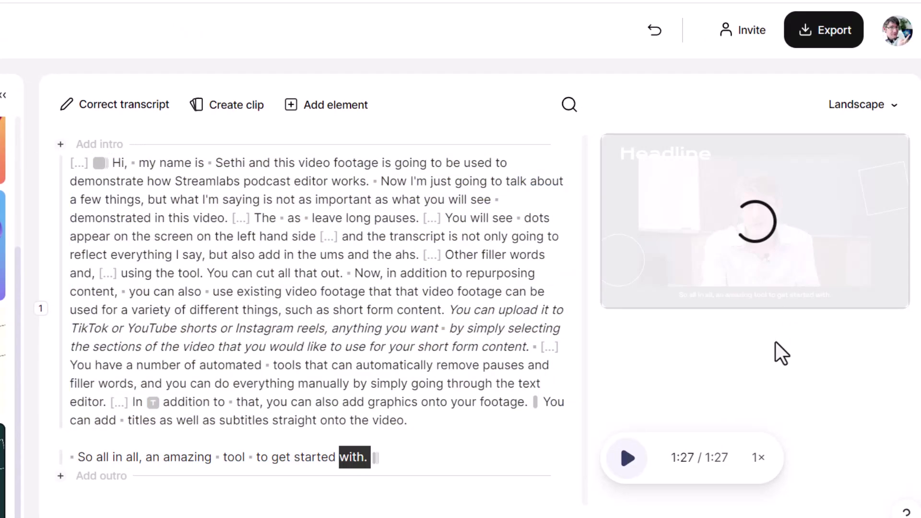
Play the video from the start to review the new template
left_click(120, 162)
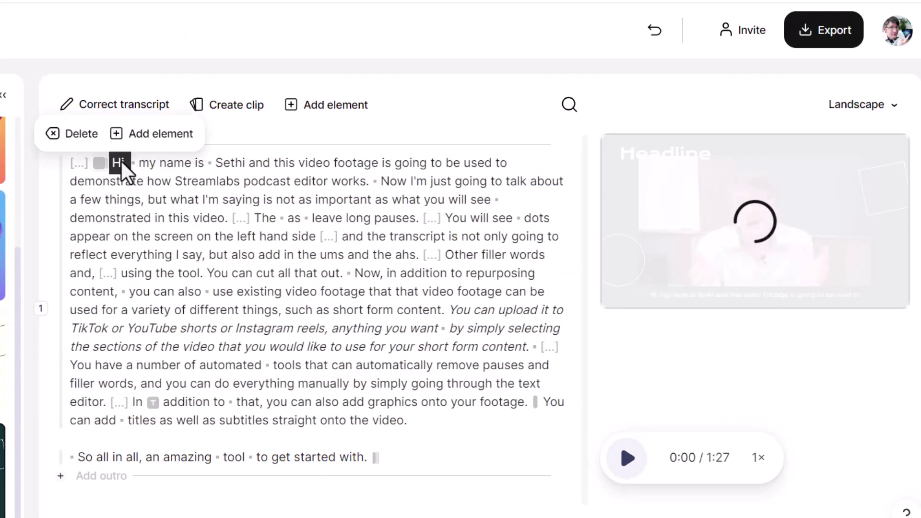
left_click(627, 464)
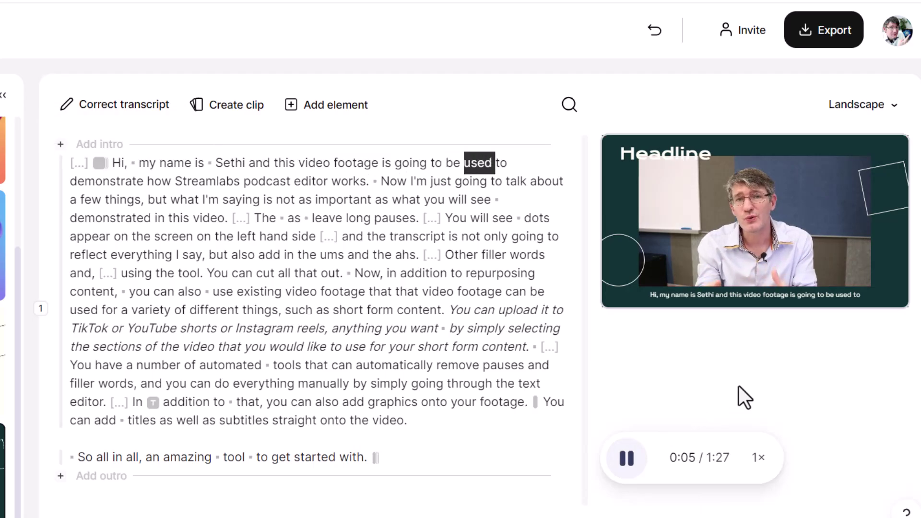
key("space")
left_click(696, 294)
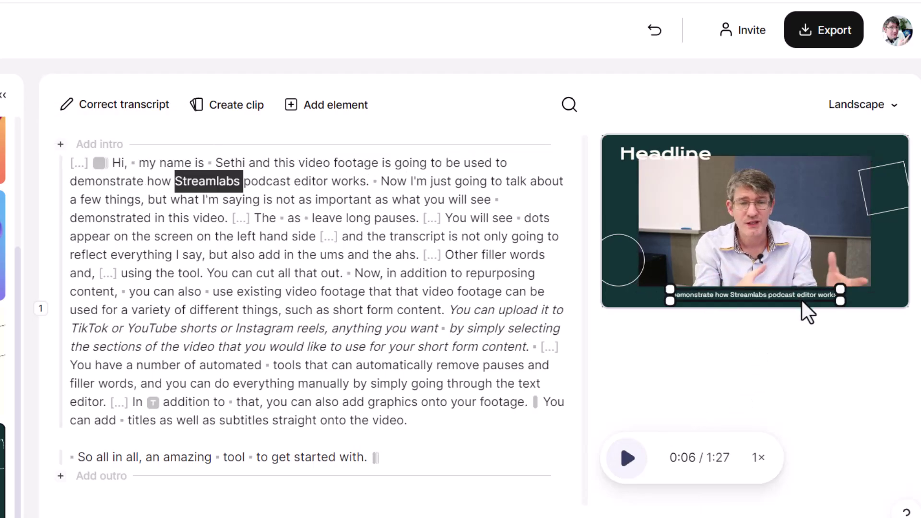
Change the Headline title text on the video to 'Demo'
left_click(657, 163)
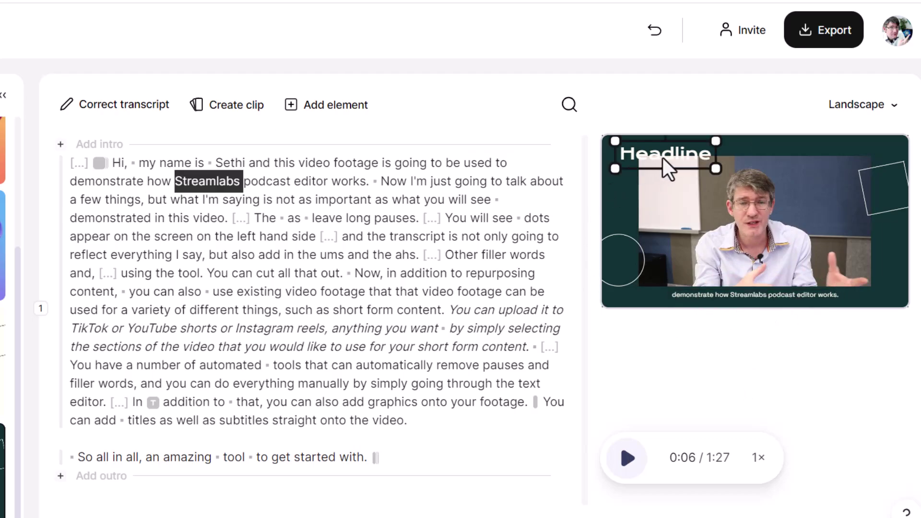
left_click(663, 157)
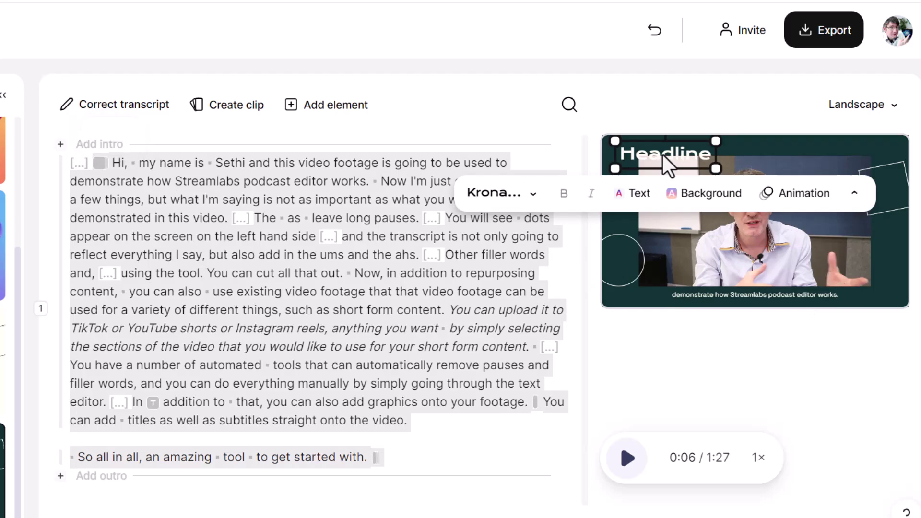
double_click(663, 154)
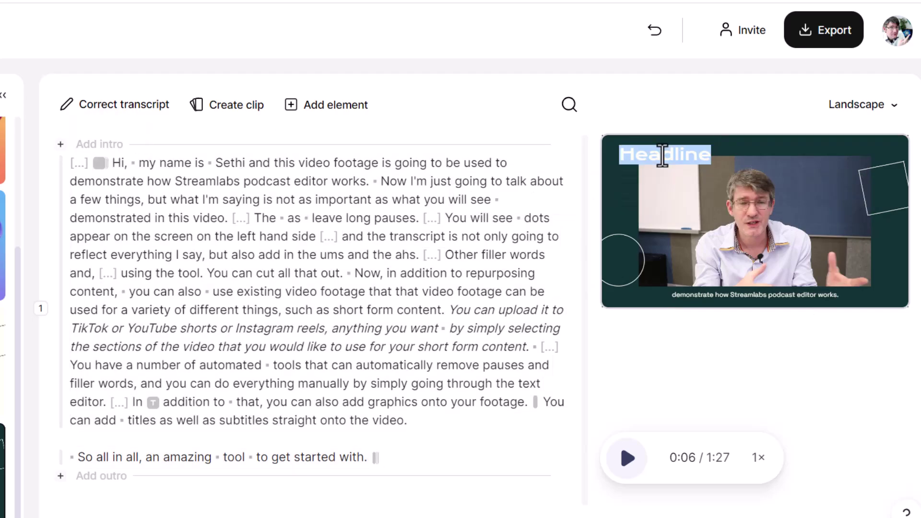
type("Demo")
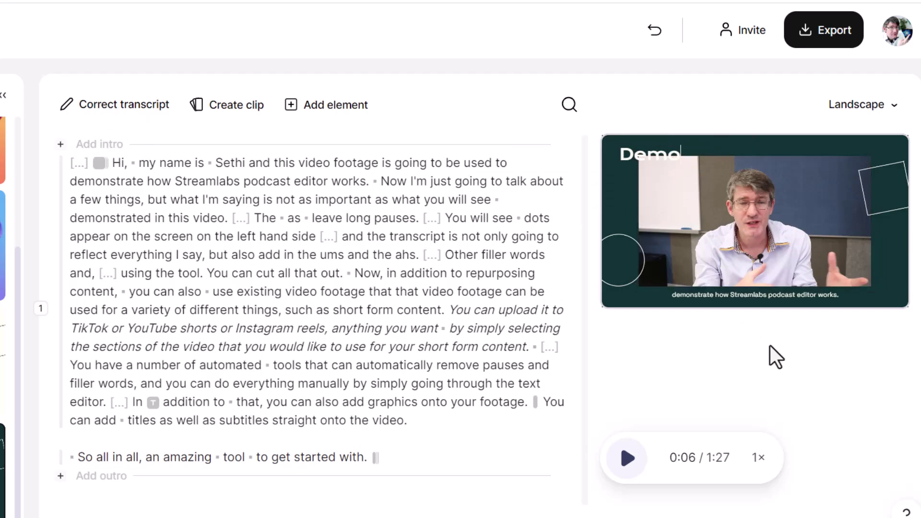
key("Escape")
left_click(770, 378)
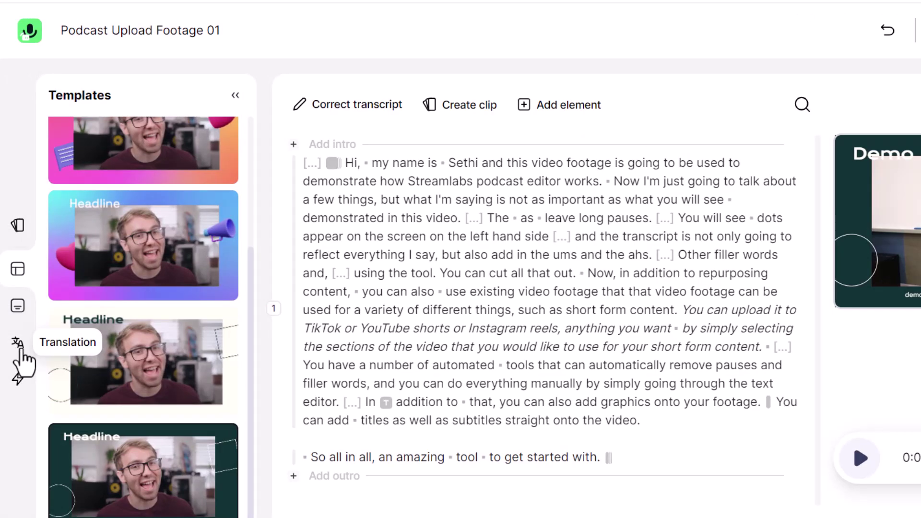
Turn translation on, translate into Spanish, and preview the translated video
left_click(18, 342)
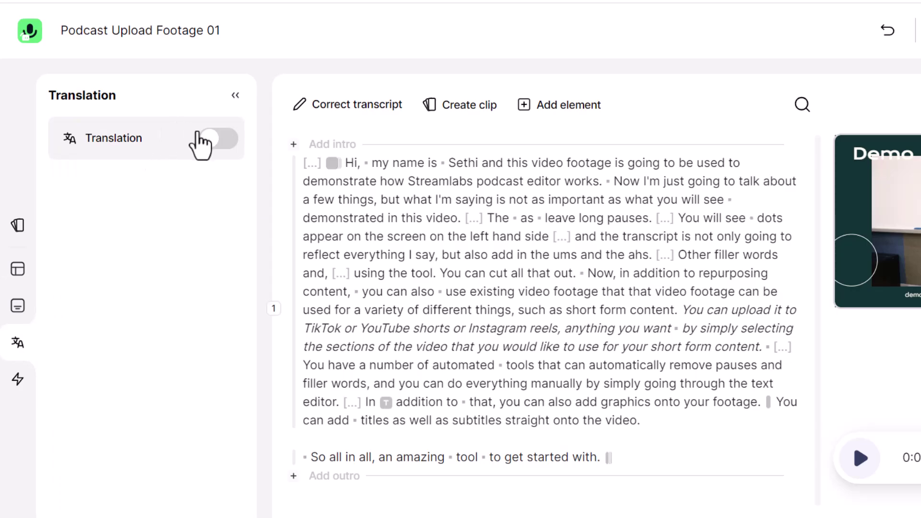
left_click(217, 143)
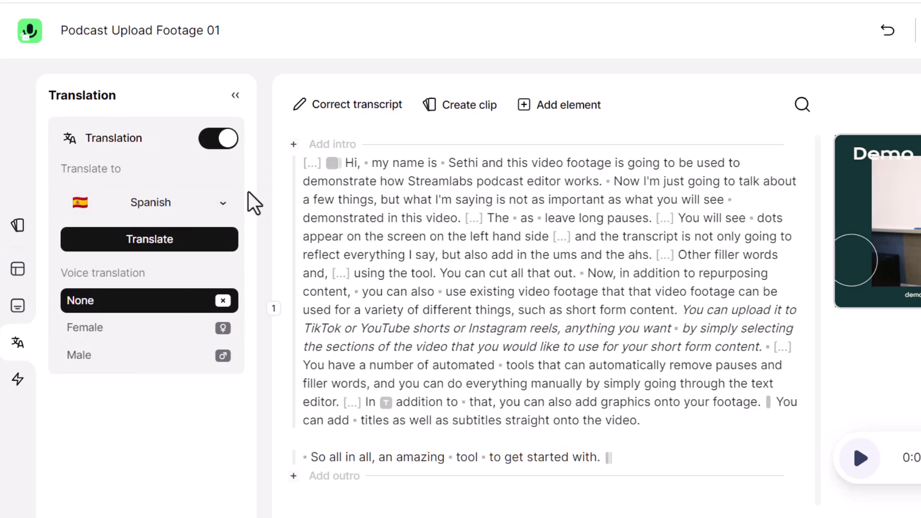
left_click(153, 244)
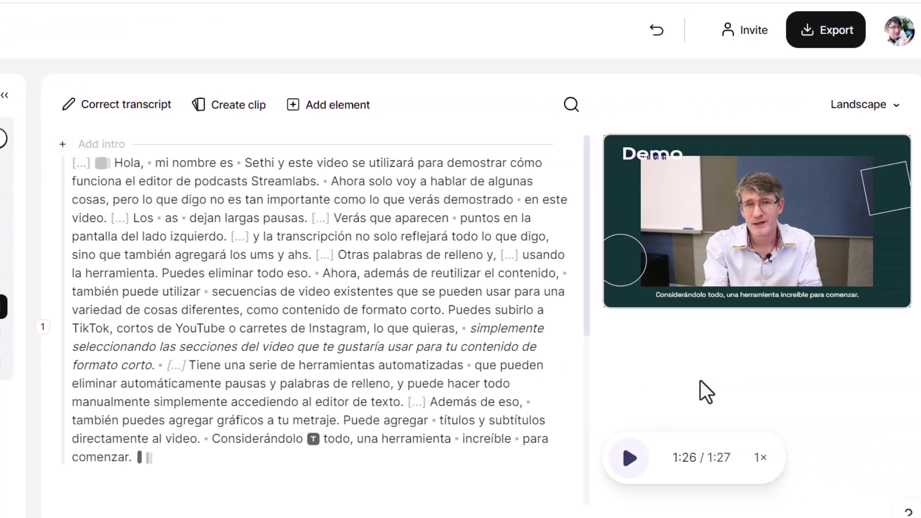
left_click(625, 474)
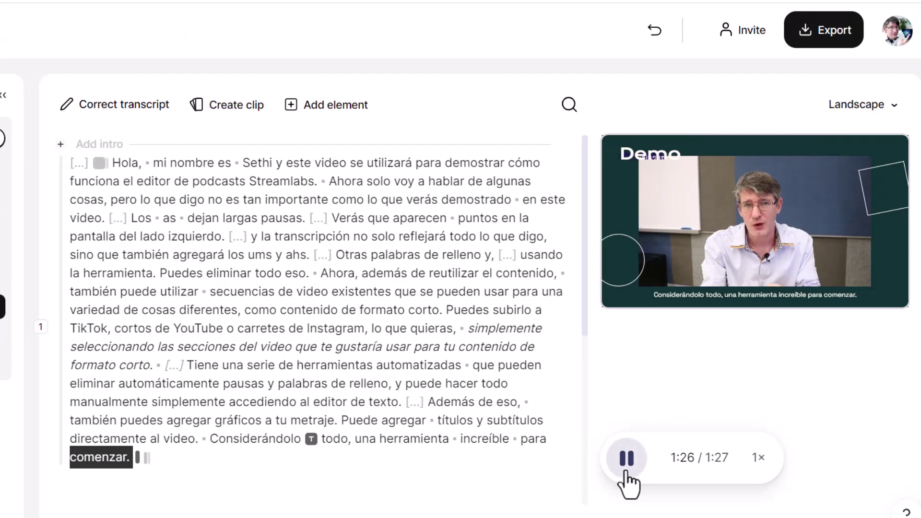
left_click(626, 472)
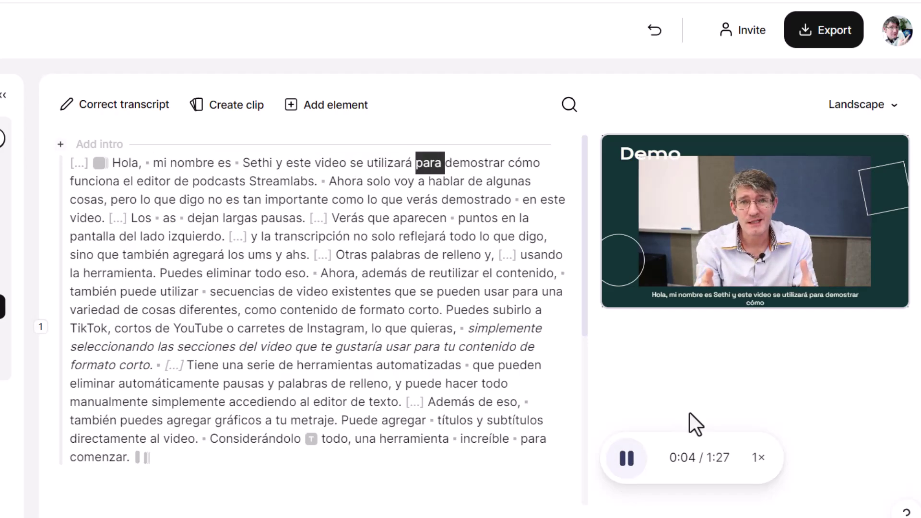
left_click(626, 460)
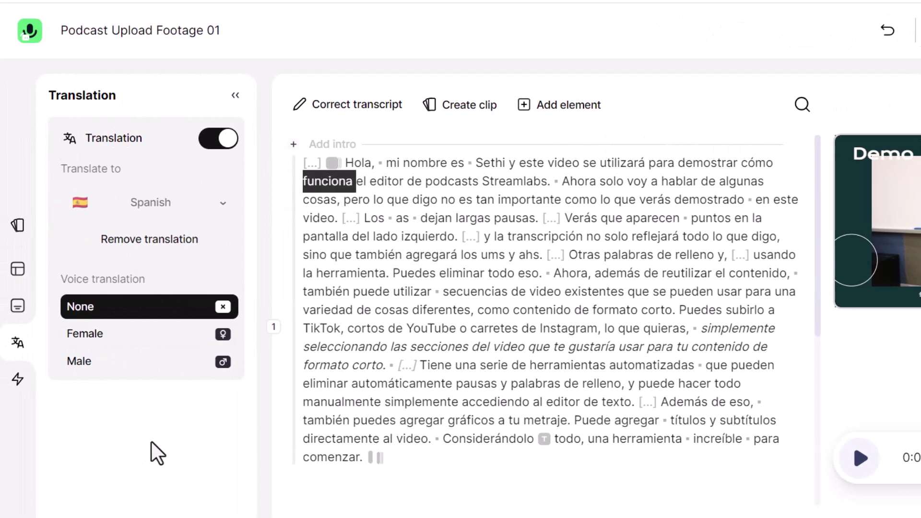
Add a male Spanish voice translation and play the video to hear it
left_click(131, 382)
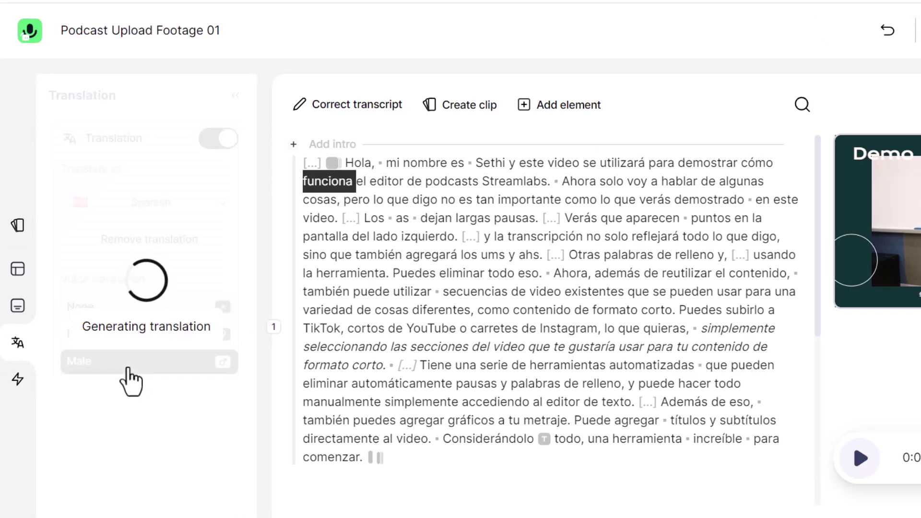
key("space")
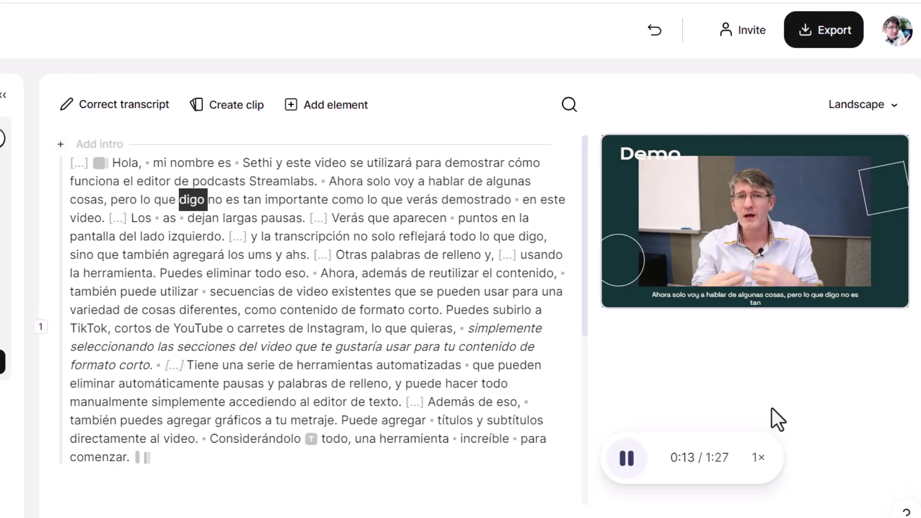
key("space")
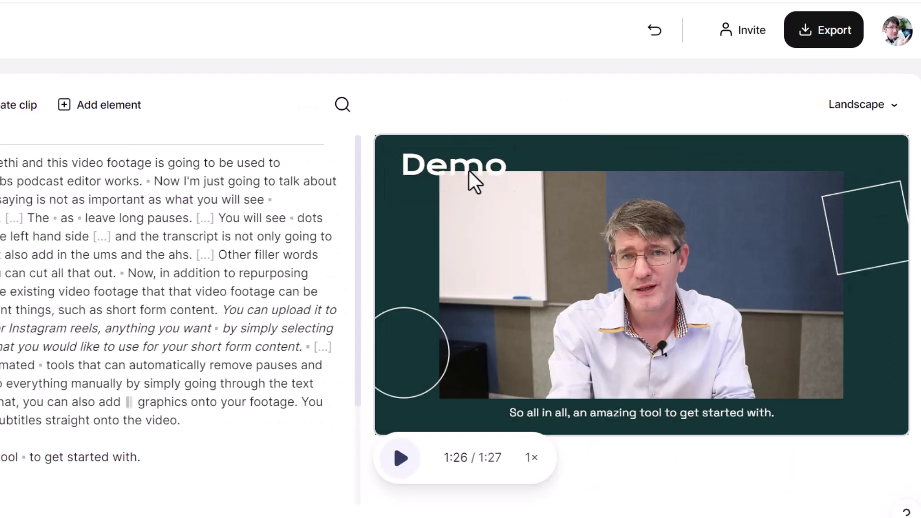
Open the export options and dismiss the upgrade offer for removing the watermark
left_click(469, 169)
left_click(549, 82)
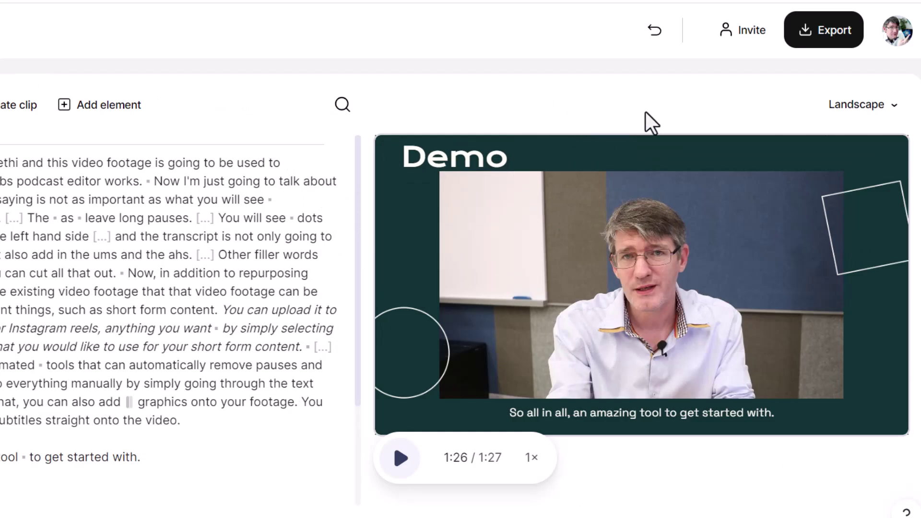
left_click(822, 42)
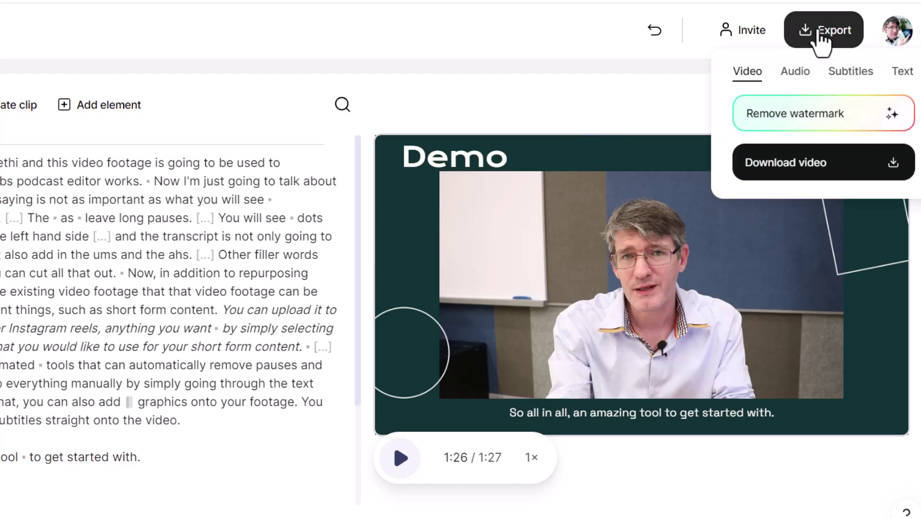
left_click(833, 116)
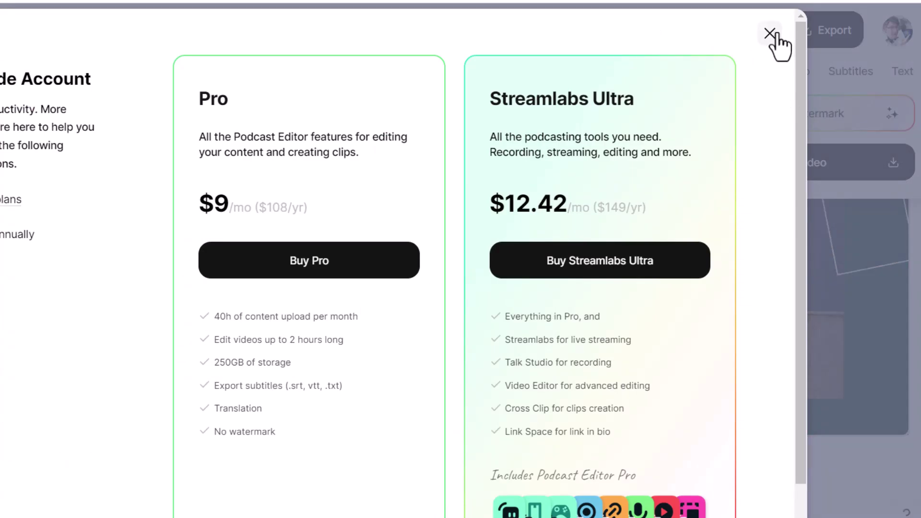
left_click(772, 34)
left_click(841, 35)
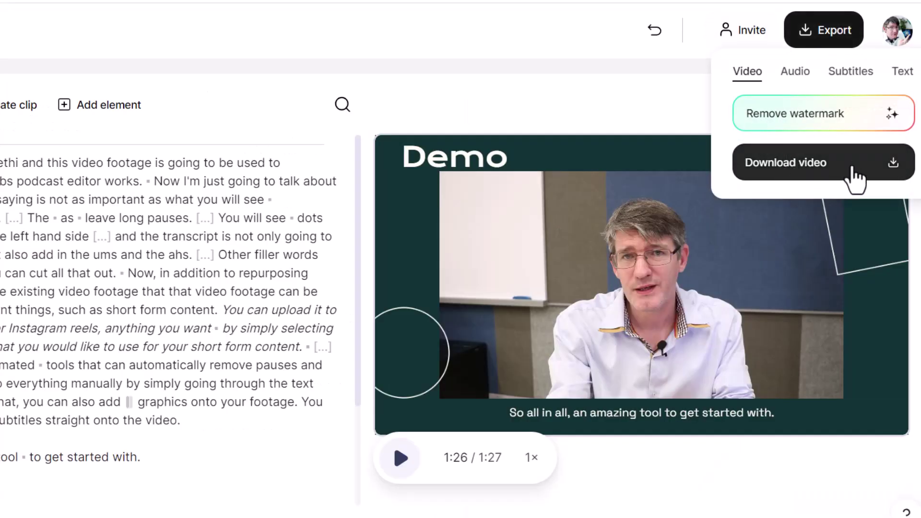
Review the Audio, Subtitles and Text export choices, then download the video
left_click(796, 77)
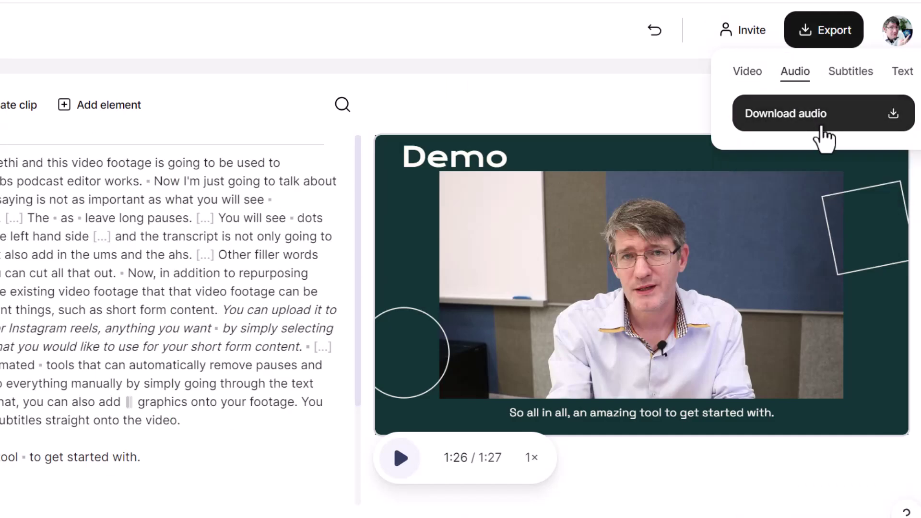
left_click(847, 76)
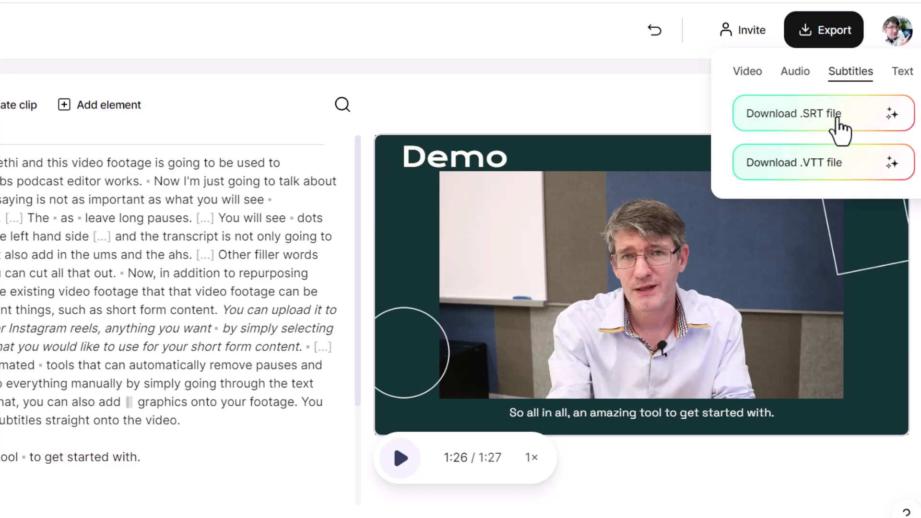
left_click(902, 73)
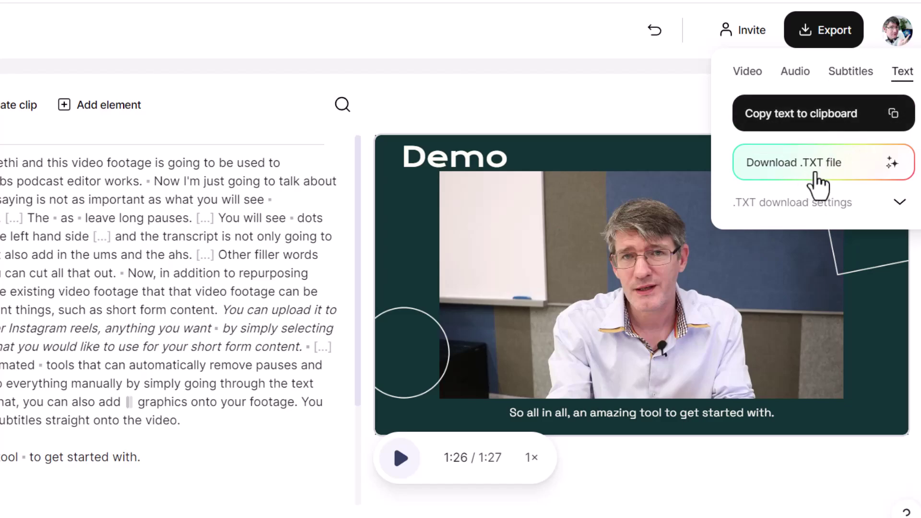
left_click(801, 80)
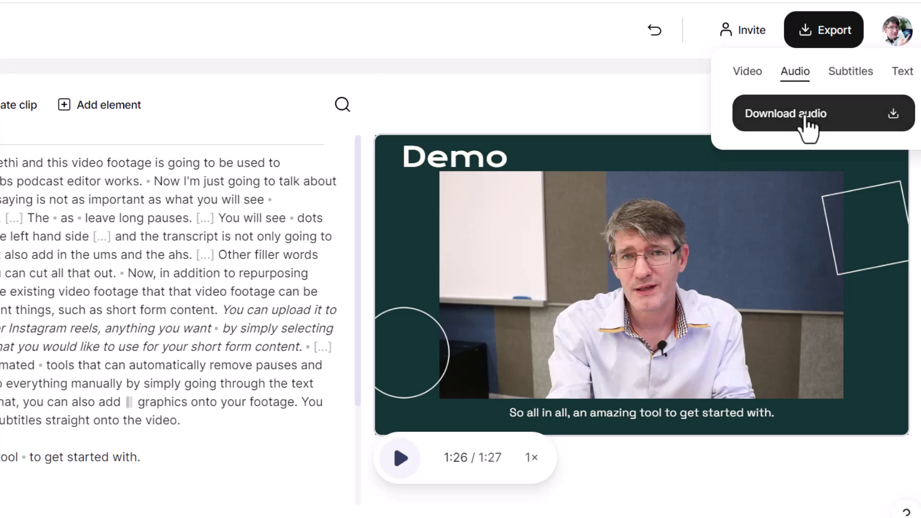
left_click(752, 75)
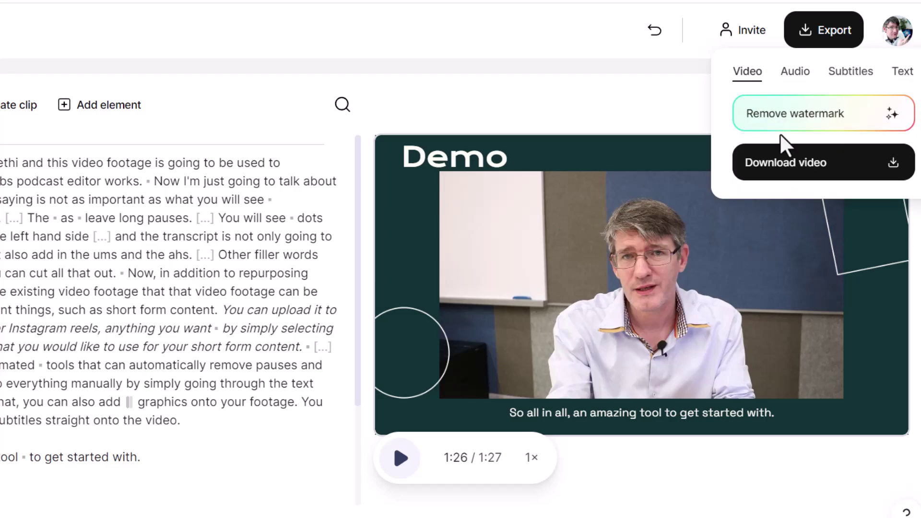
left_click(811, 173)
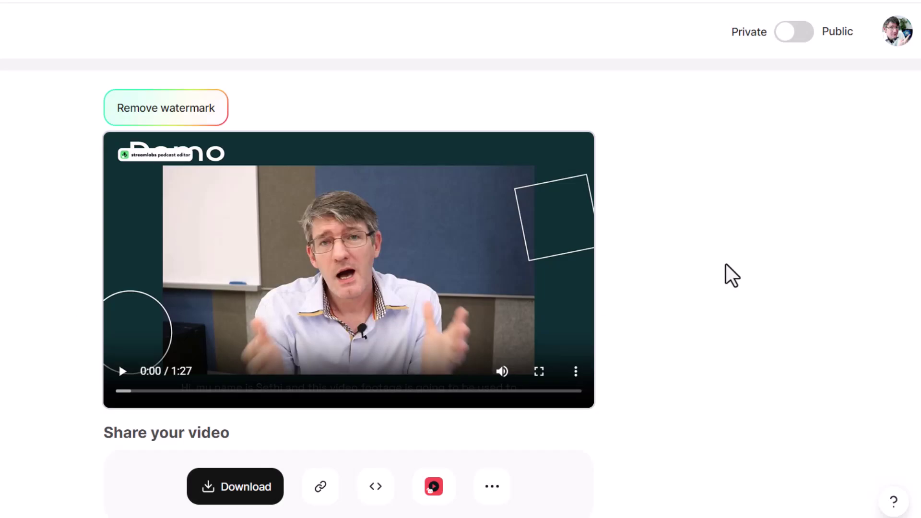
Play and pause the exported Demo video on its share page
left_click(121, 375)
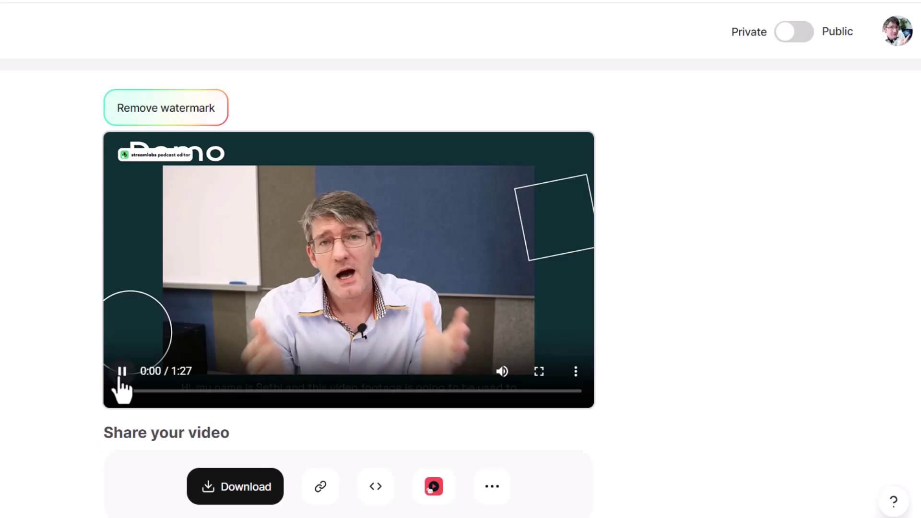
left_click(121, 375)
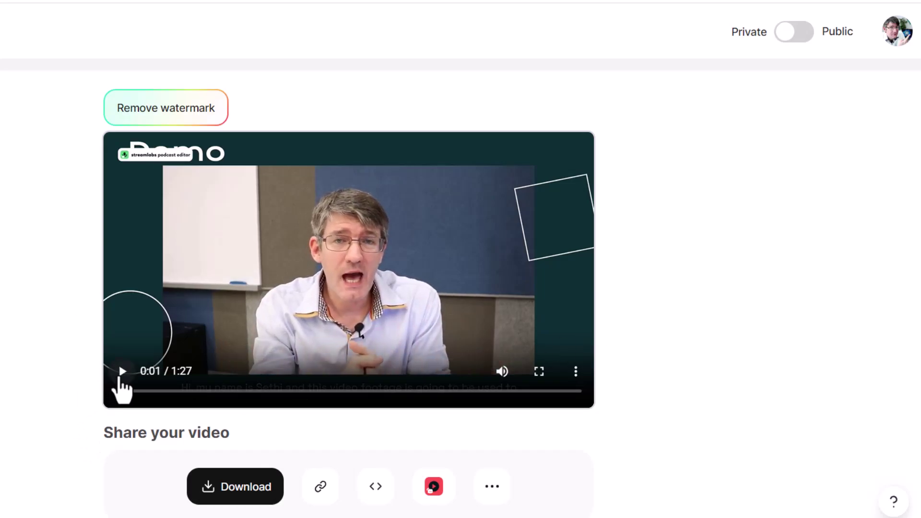
scroll(767, 301, "down", 5)
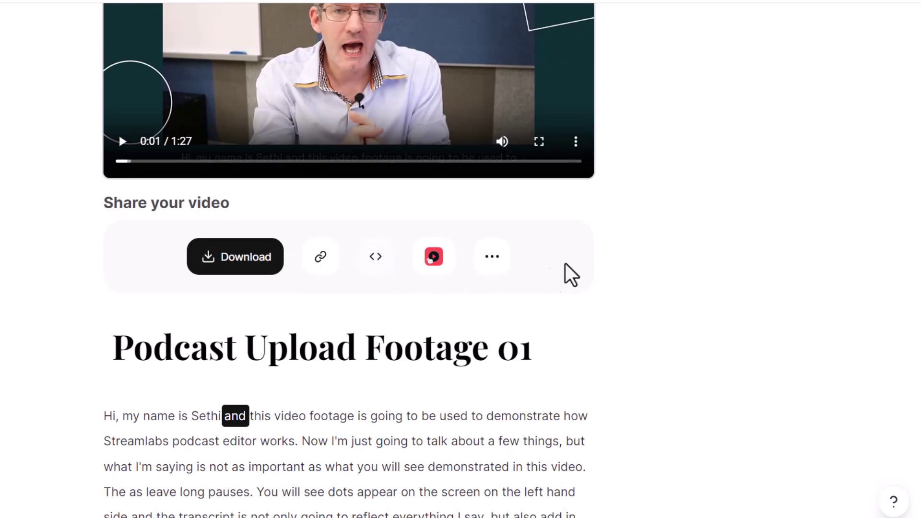
Check the Subtitles and Text sharing options, then scroll down to the Podcast Upload Footage 01 transcript
left_click(503, 260)
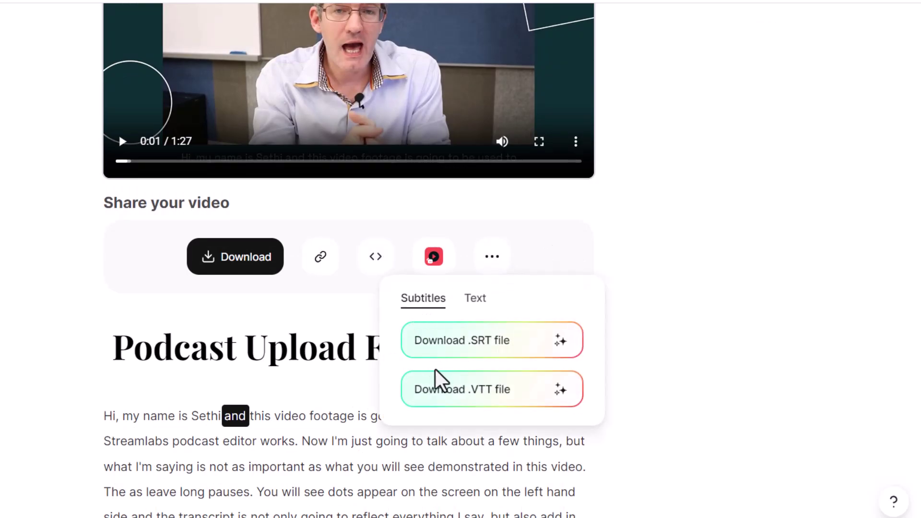
left_click(482, 300)
left_click(432, 300)
left_click(688, 303)
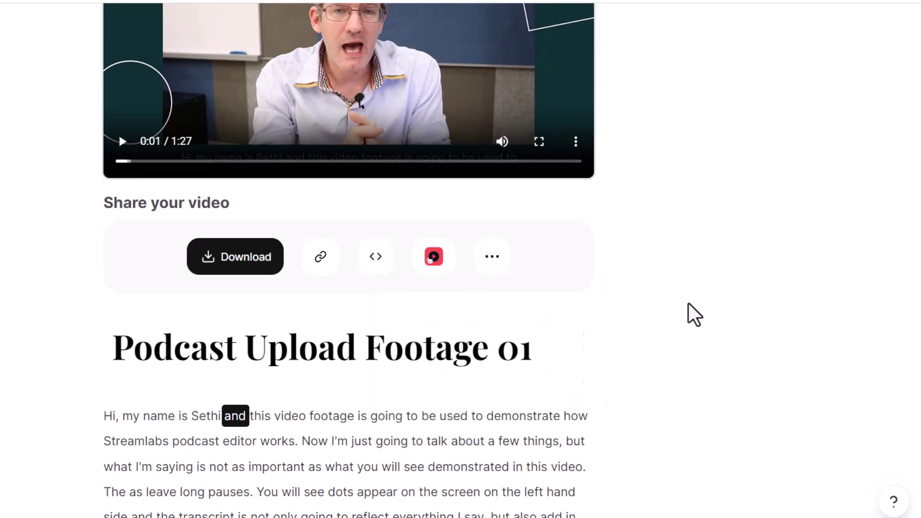
scroll(689, 319, "down", 5)
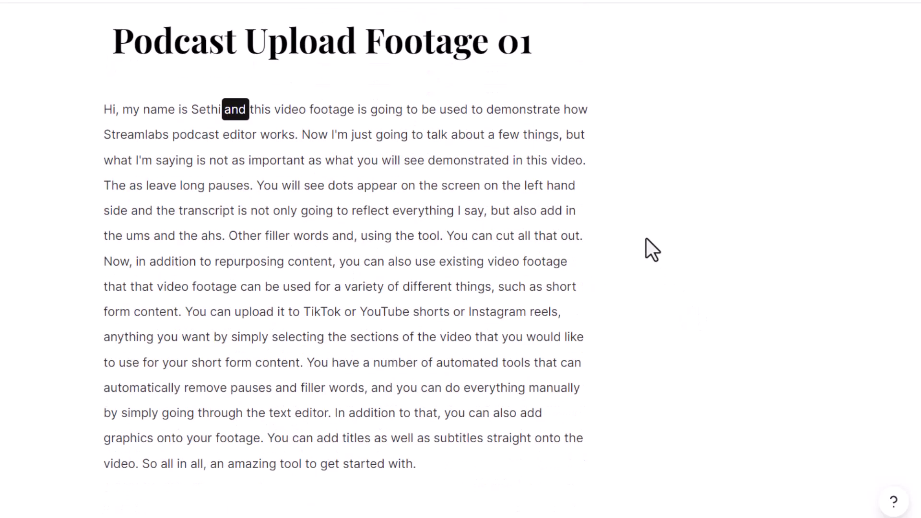